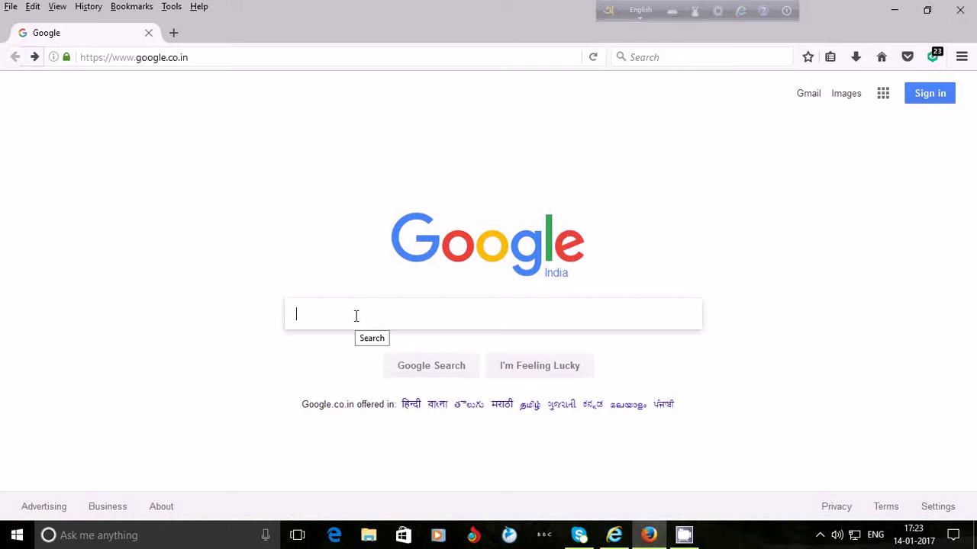
# Step: Search Google for 'paytm' and select the paytm.com address in the top result
pyautogui.write('pay')
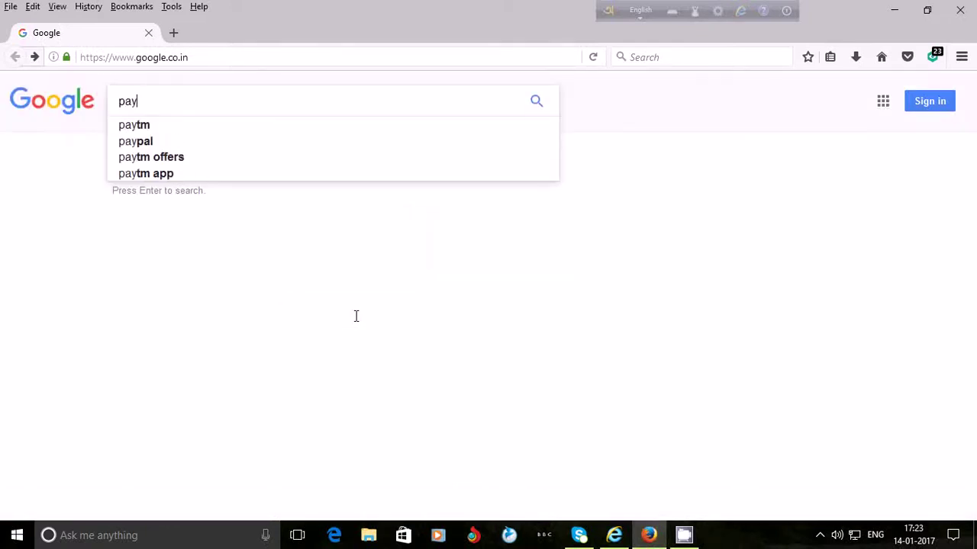
pyautogui.write('tm')
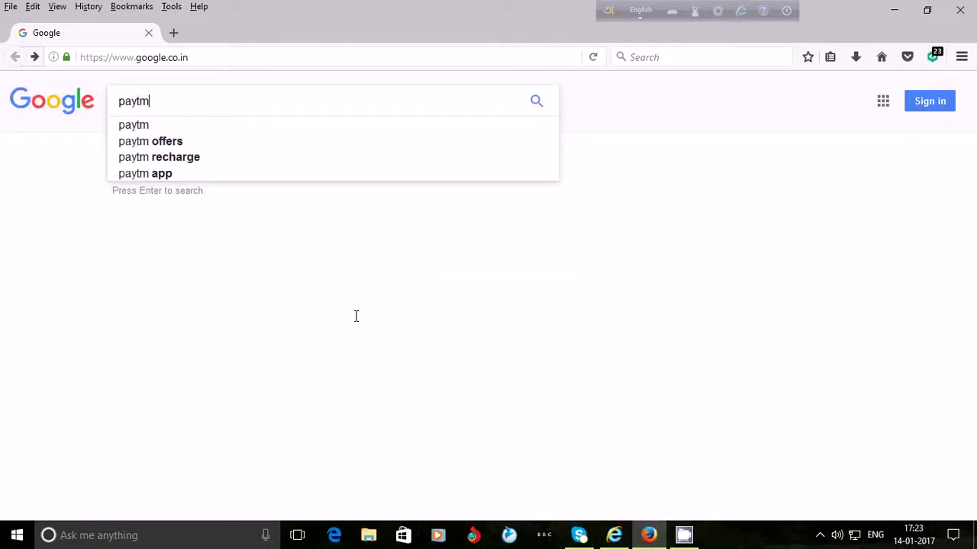
pyautogui.press('Return')
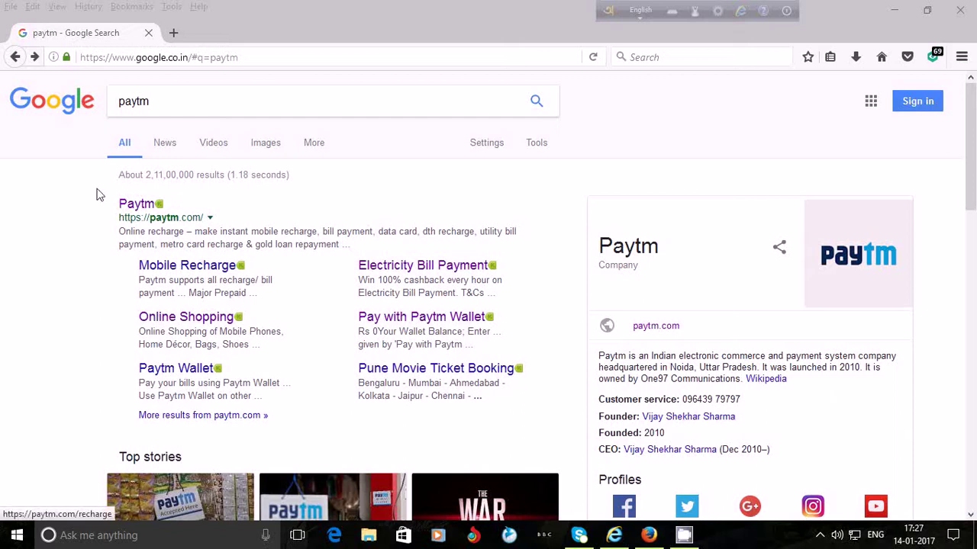
pyautogui.moveTo(120, 219); pyautogui.dragTo(198, 216)
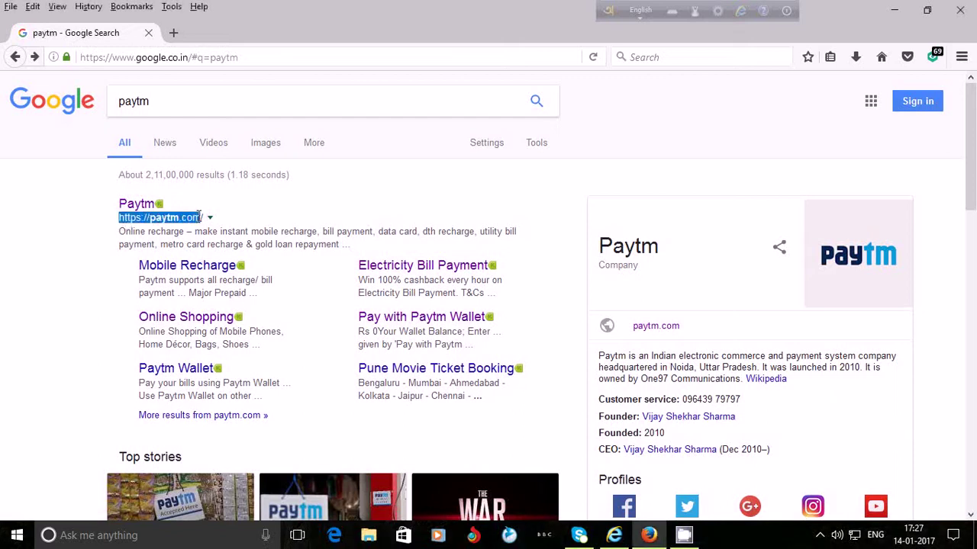
pyautogui.click(69, 228)
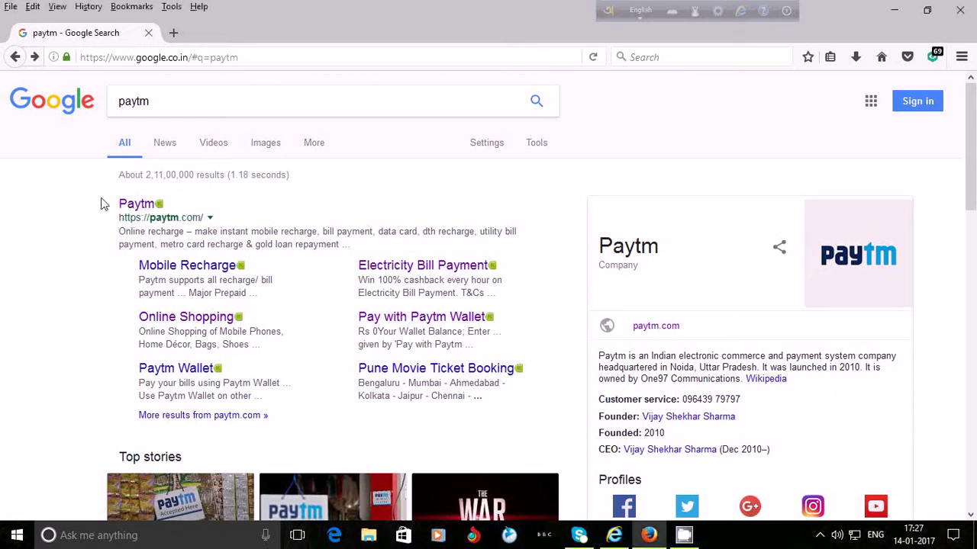
# Step: Open paytm.com from the results and bring up the Log In / Sign Up window
pyautogui.click(132, 206)
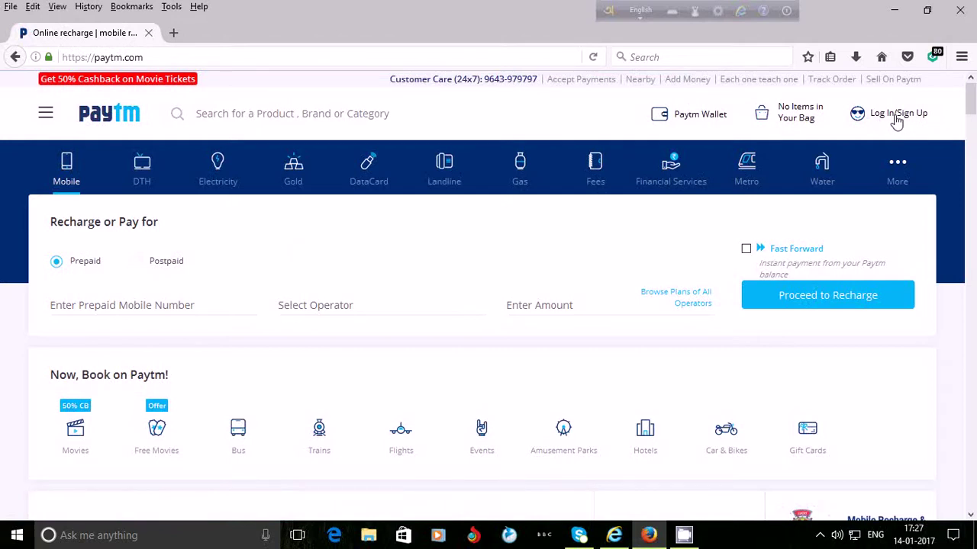
pyautogui.click(896, 118)
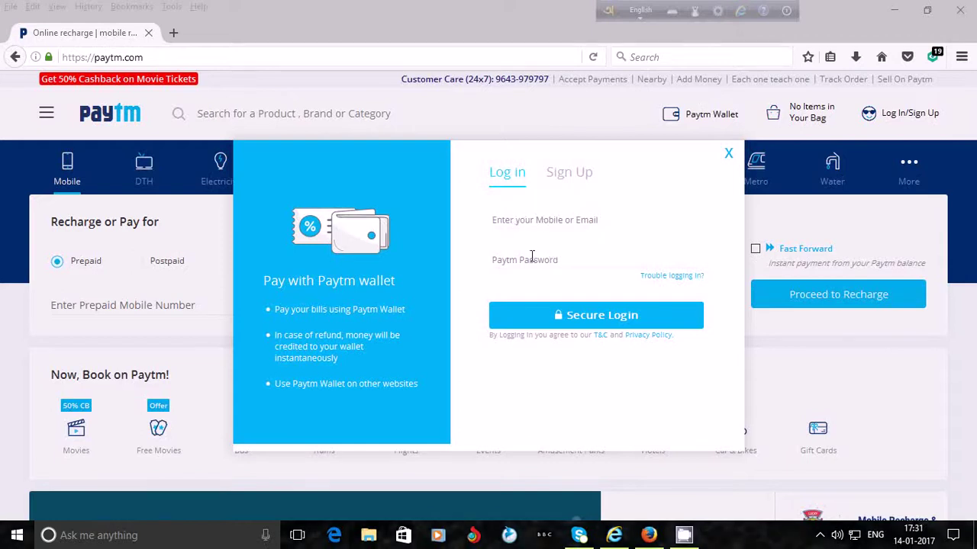
# Step: Switch to the Sign Up form and step through its Mobile Number, Email ID and Password fields
pyautogui.click(559, 180)
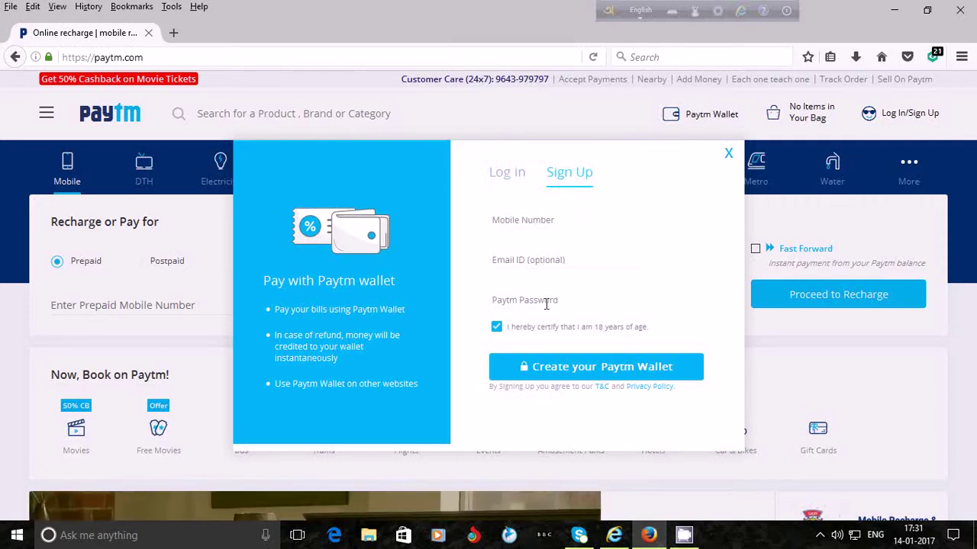
pyautogui.click(515, 220)
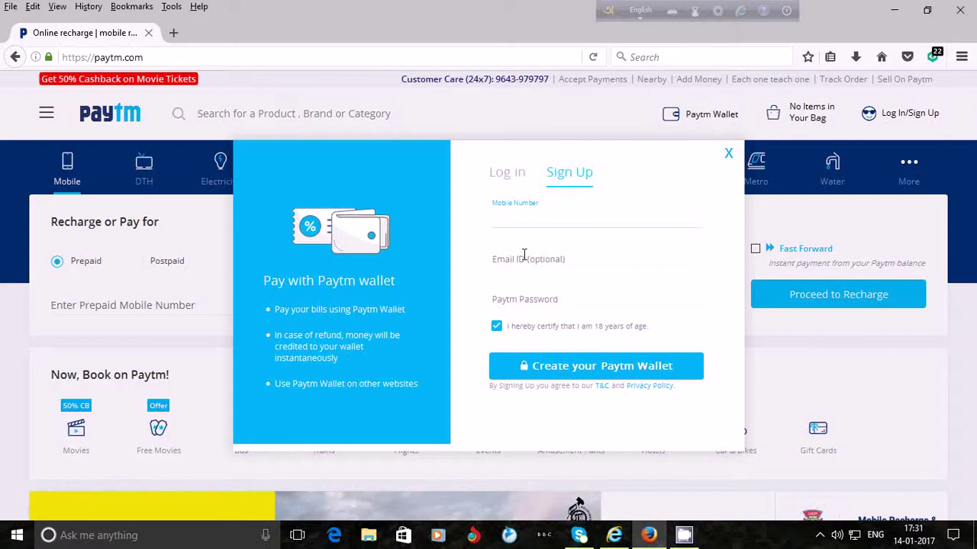
pyautogui.click(523, 257)
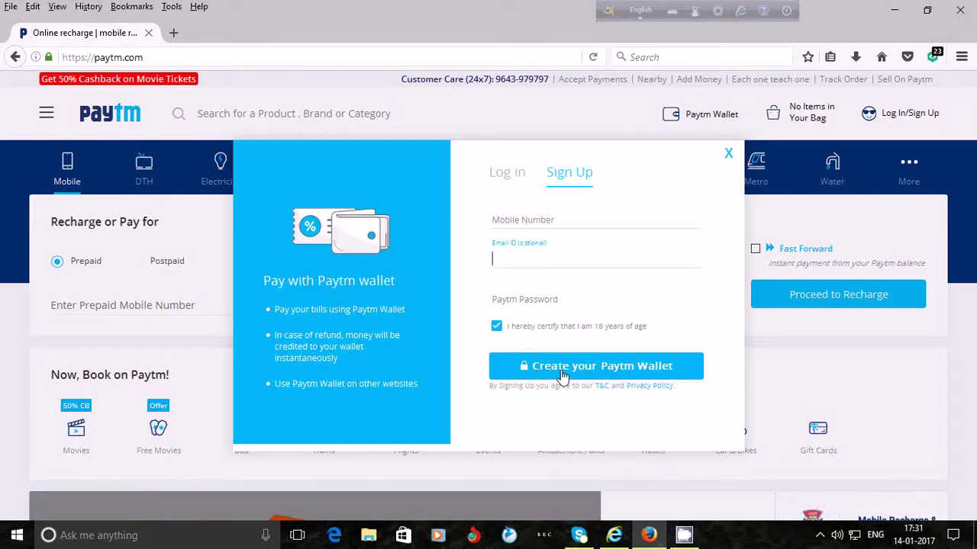
pyautogui.click(517, 221)
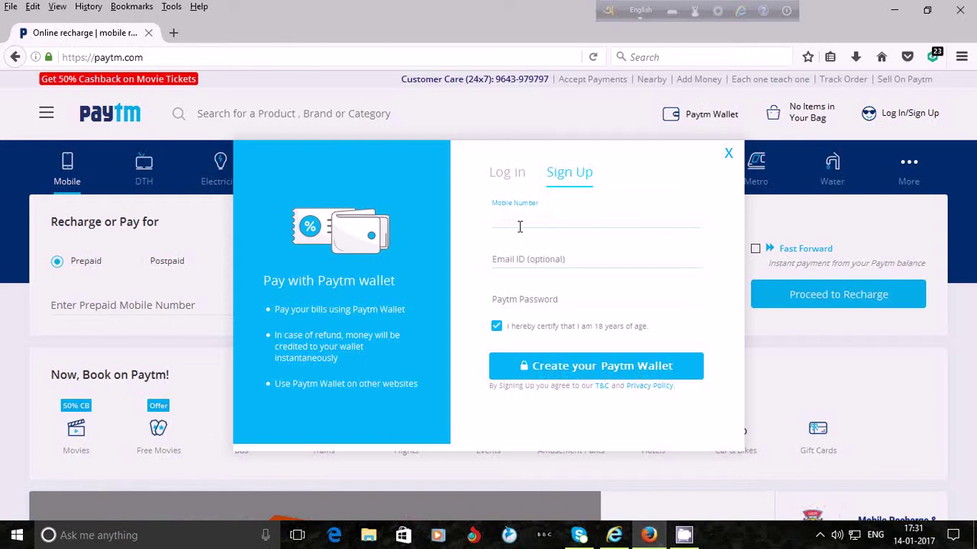
pyautogui.click(524, 256)
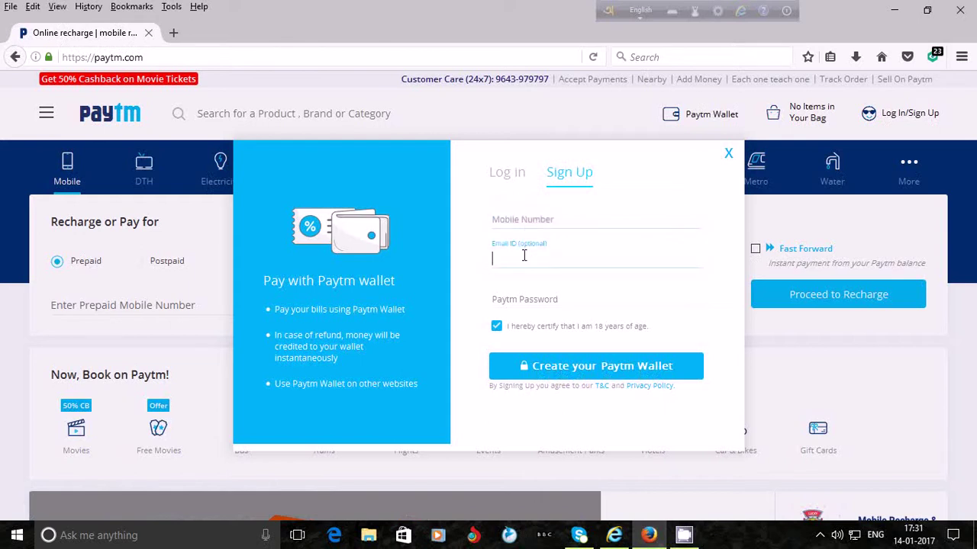
pyautogui.click(530, 299)
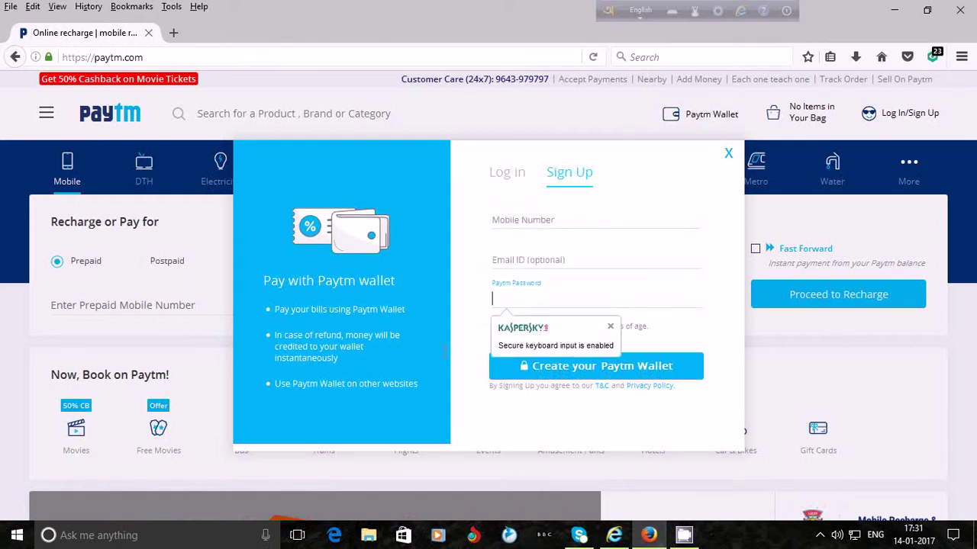
pyautogui.click(466, 351)
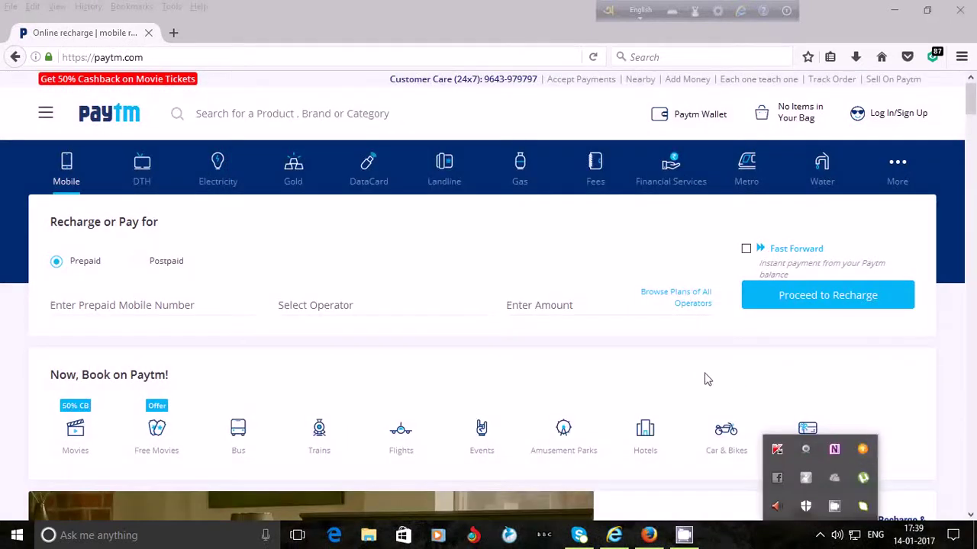
# Step: Dismiss the system tray popup and reopen the Log In / Sign Up dialog
pyautogui.click(706, 380)
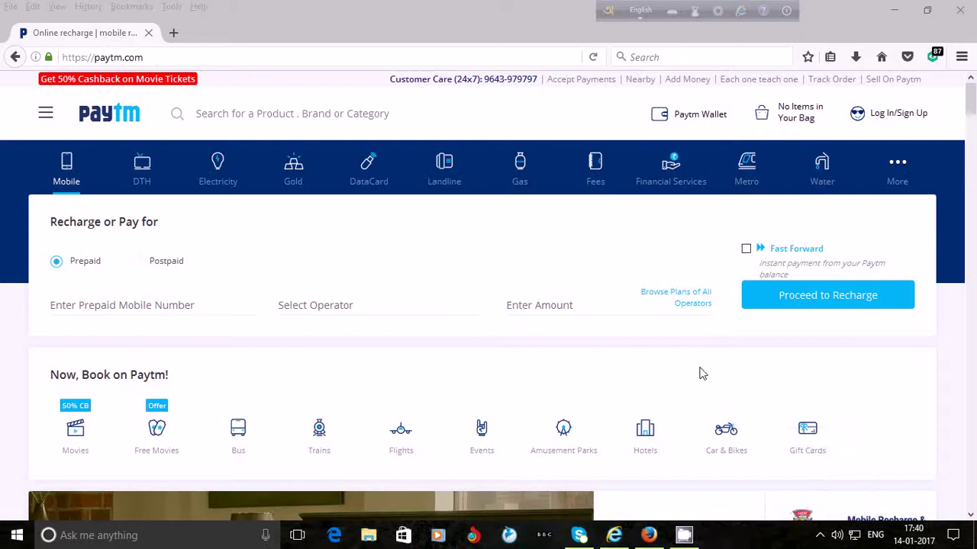
pyautogui.click(887, 117)
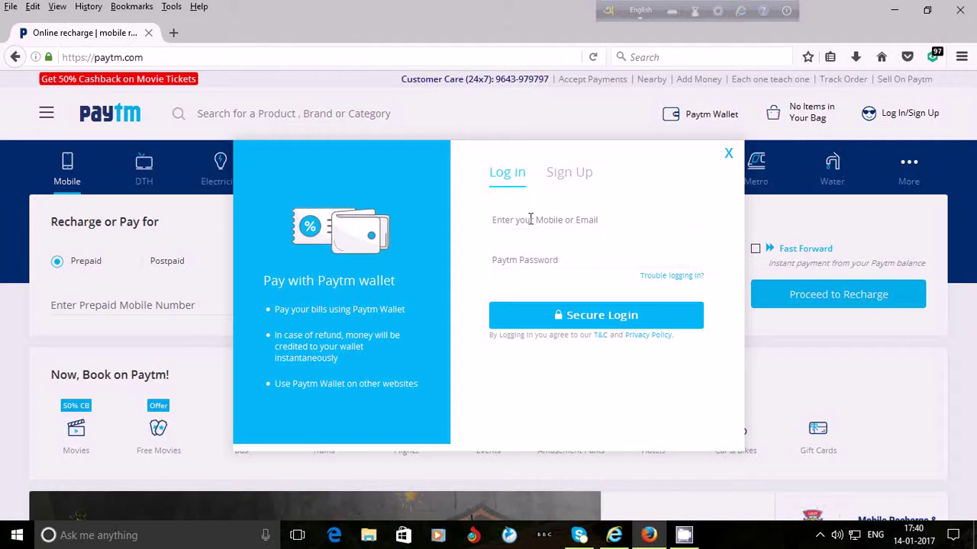
# Step: Enter the account password and sign in so the header shows the Rs 0.00 wallet balance
pyautogui.click(529, 260)
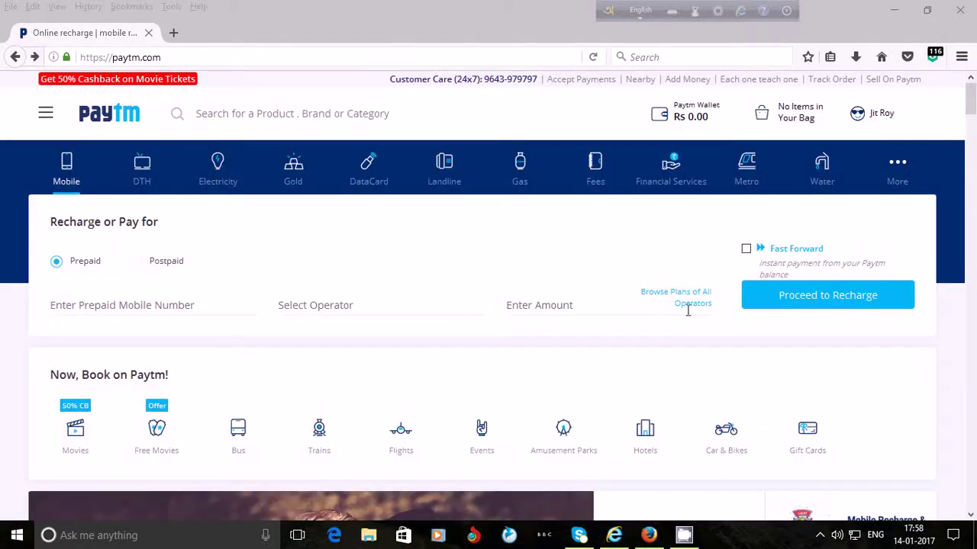
pyautogui.moveTo(875, 122)
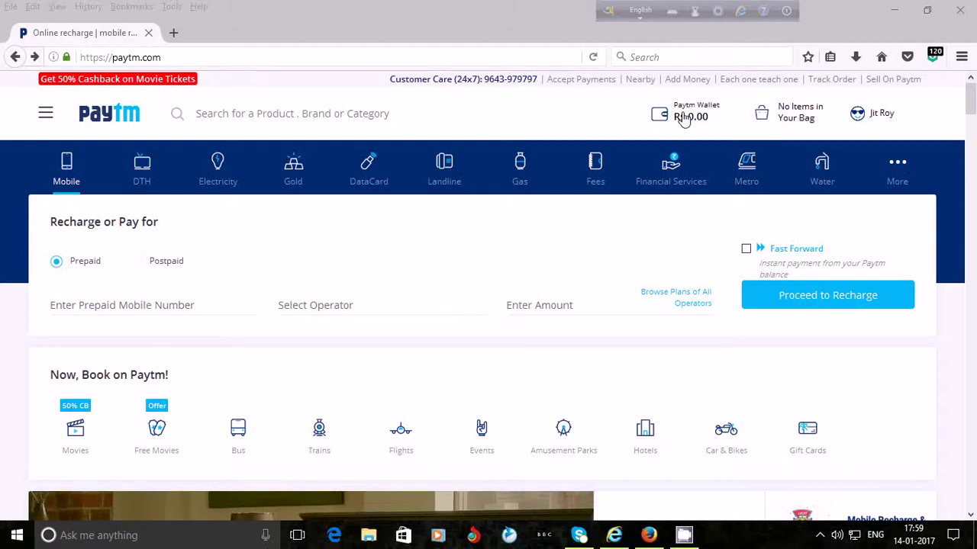
# Step: Request adding Rs 30 to the Paytm Wallet to reach the payment method page
pyautogui.click(684, 120)
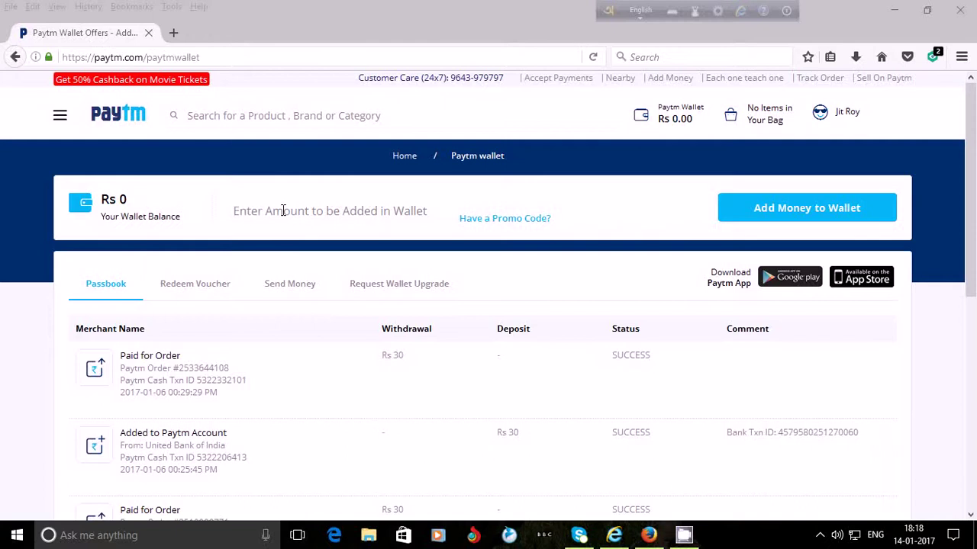
pyautogui.click(283, 210)
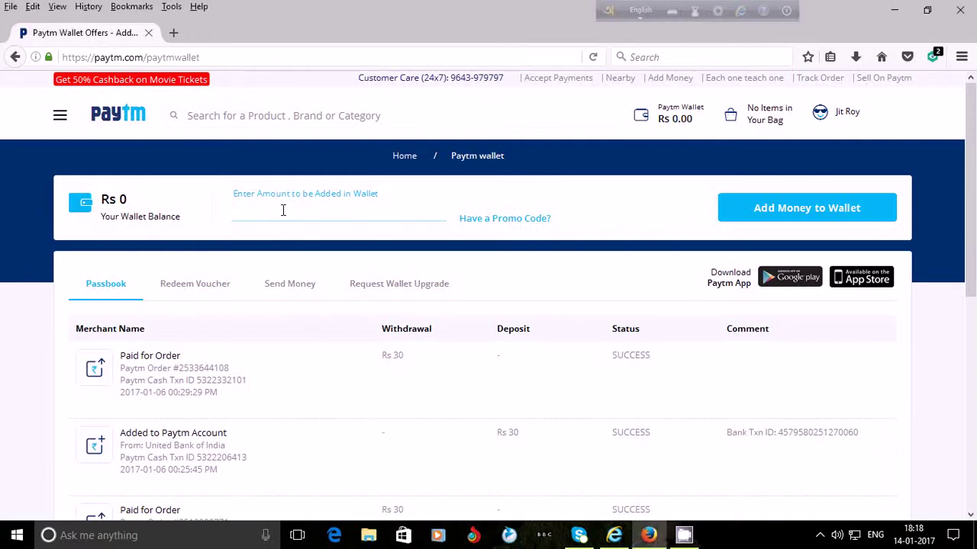
pyautogui.write('30')
pyautogui.click(811, 217)
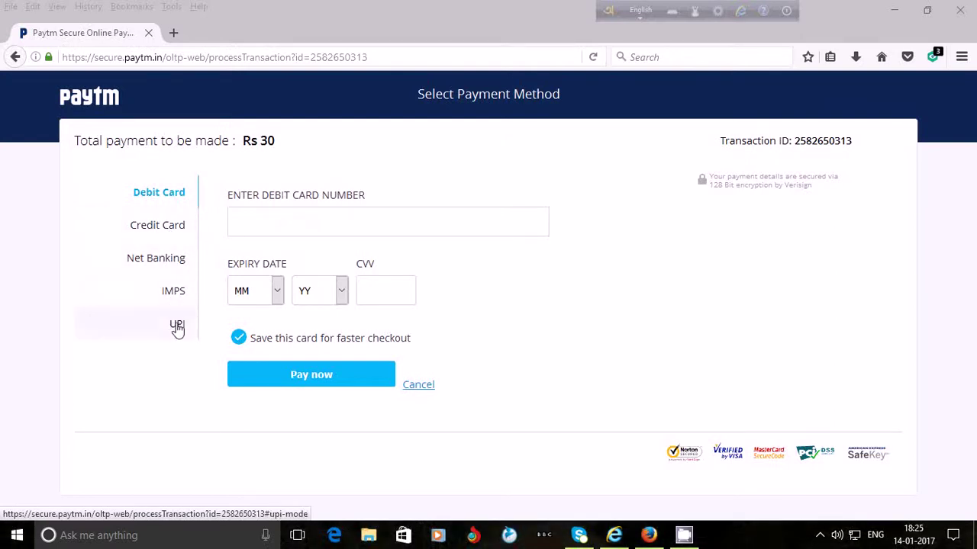
# Step: Select the debit card number field, then switch the payment form to Credit Card
pyautogui.click(259, 218)
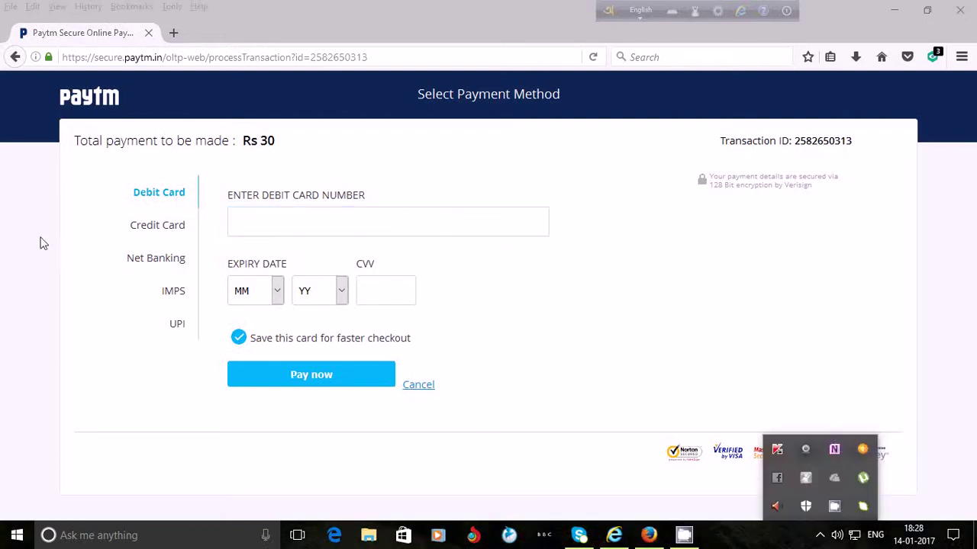
pyautogui.click(155, 229)
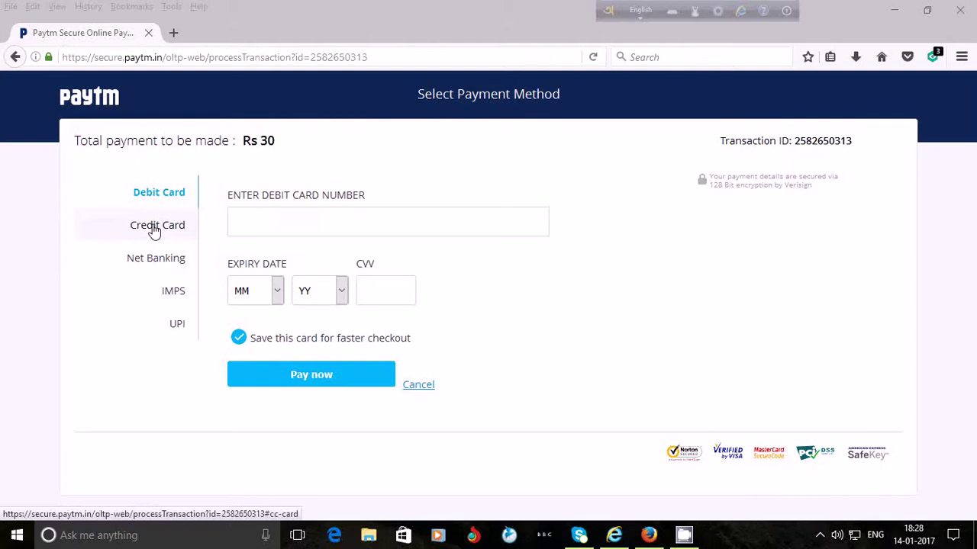
pyautogui.click(155, 227)
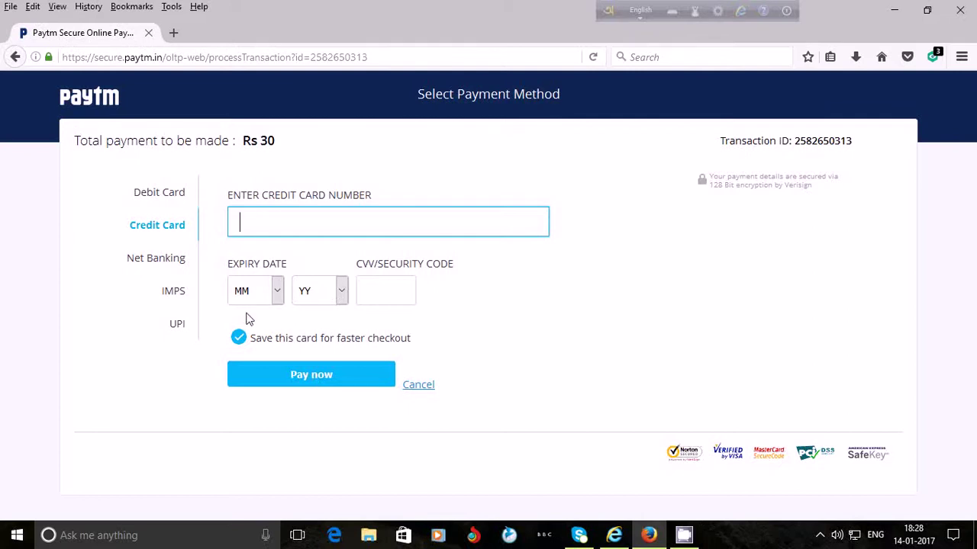
# Step: Switch to Net Banking and browse the other-bank dropdown without choosing a bank
pyautogui.click(160, 260)
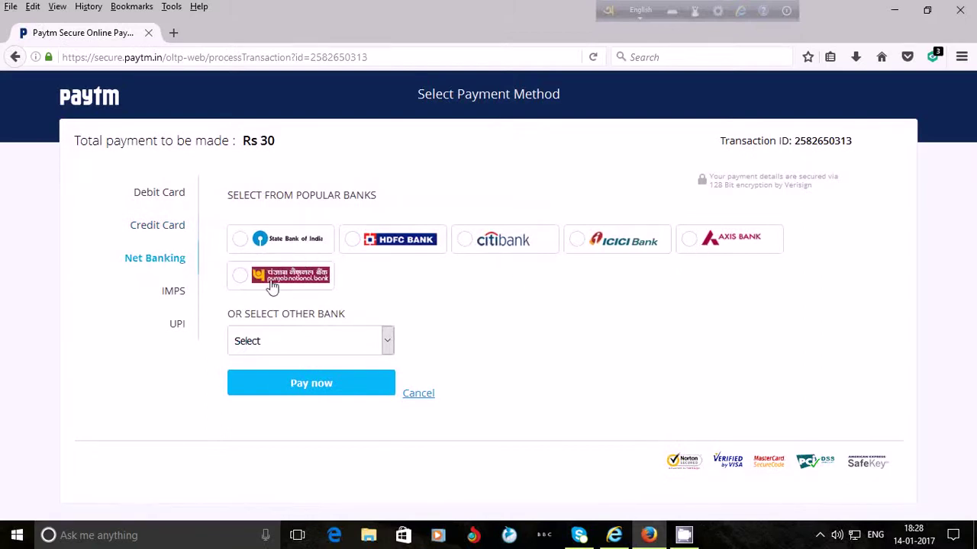
pyautogui.click(388, 344)
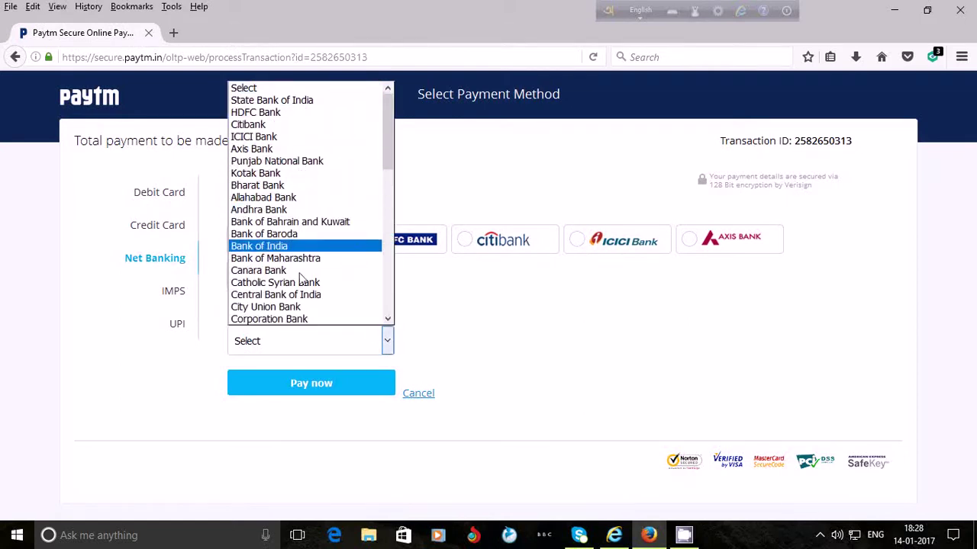
pyautogui.scroll(-9, 334, 275)
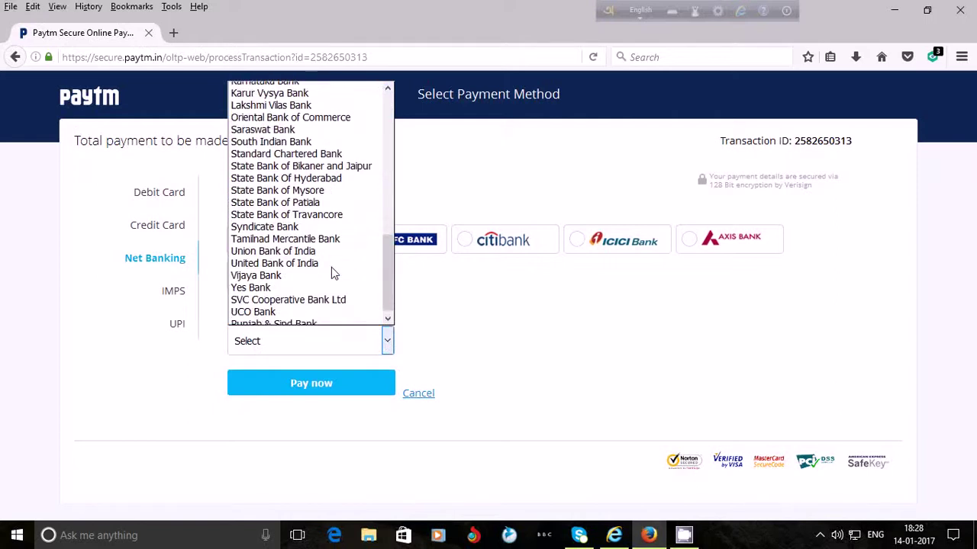
pyautogui.scroll(9, 333, 302)
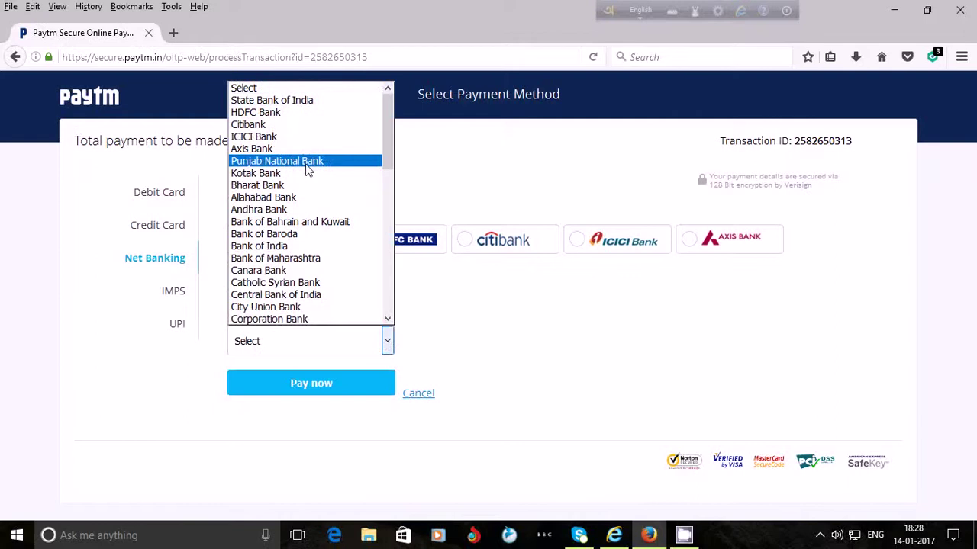
pyautogui.scroll(-7, 308, 171)
pyautogui.scroll(-3, 308, 171)
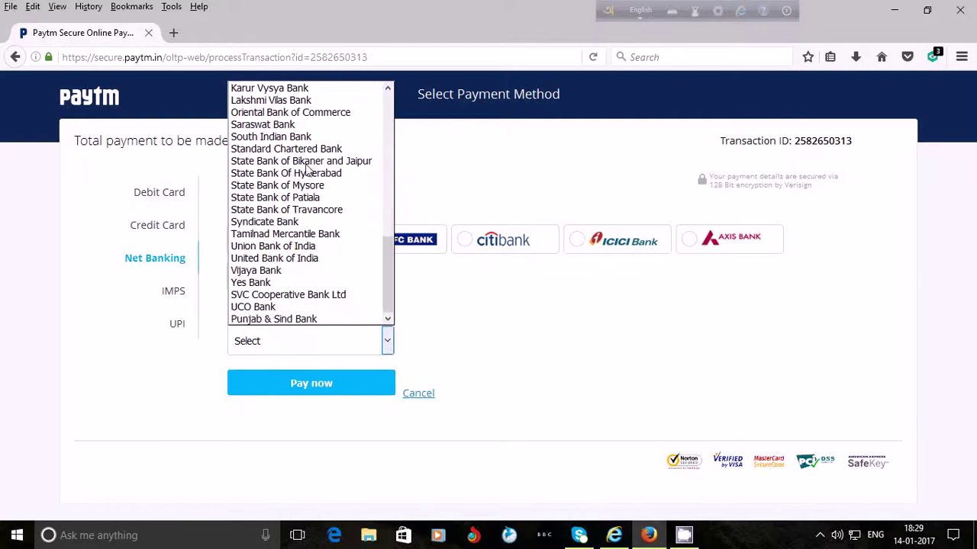
pyautogui.doubleClick(452, 315)
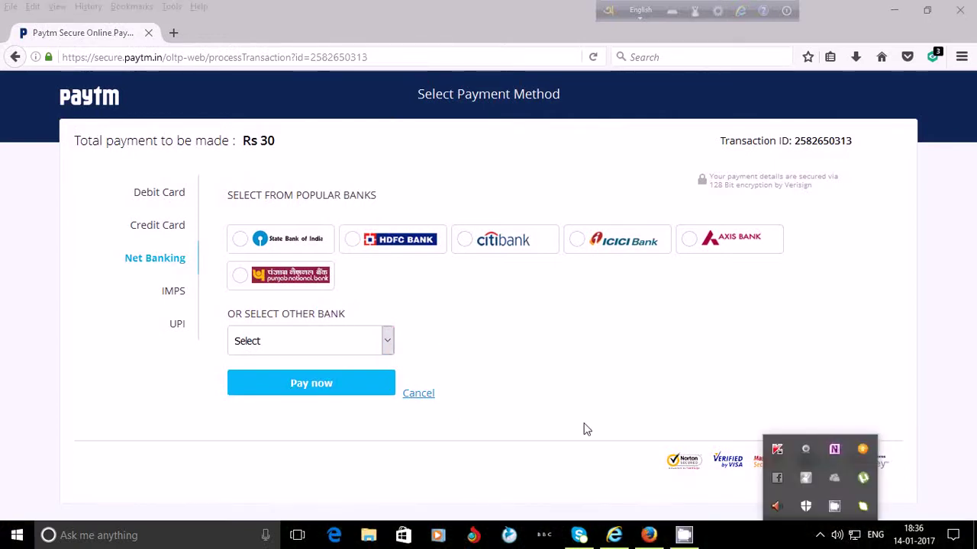
# Step: Select the IMPS payment option showing mobile number, MMID and OTP fields
pyautogui.click(165, 297)
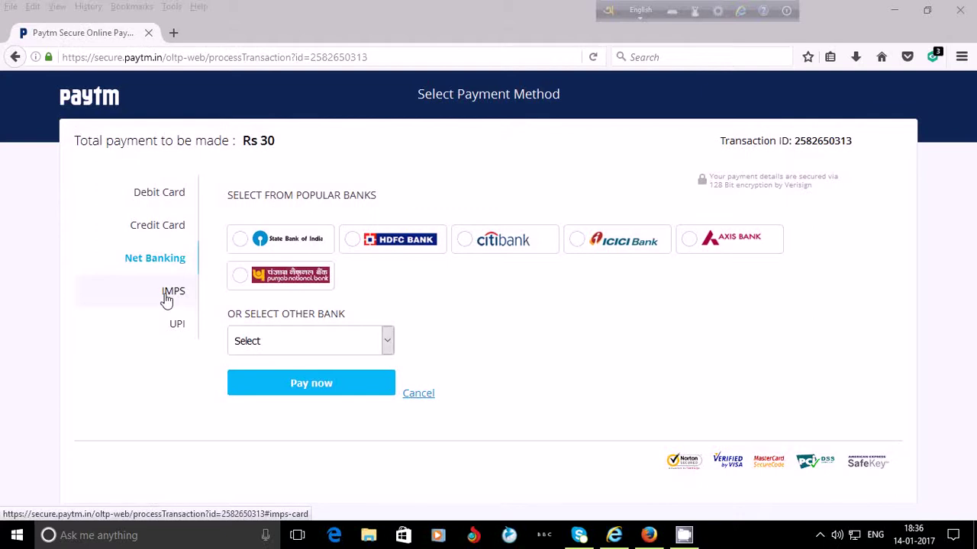
pyautogui.click(167, 299)
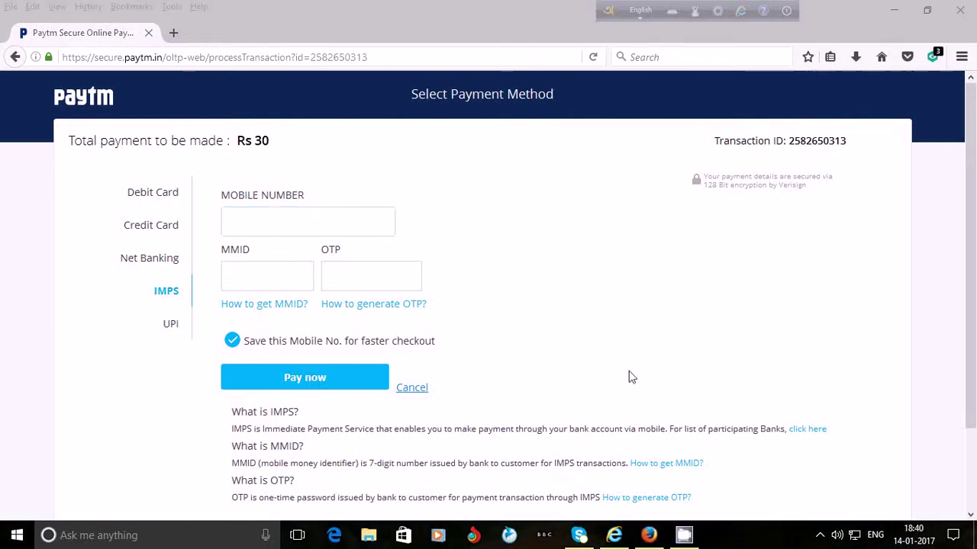
# Step: Select the UPI payment option, then dismiss the extra services menu
pyautogui.click(173, 334)
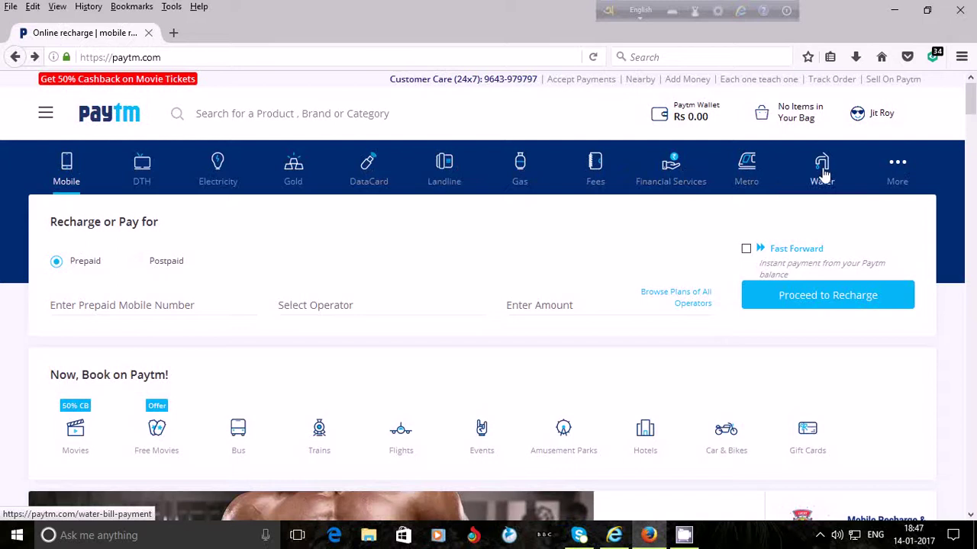
pyautogui.moveTo(897, 174)
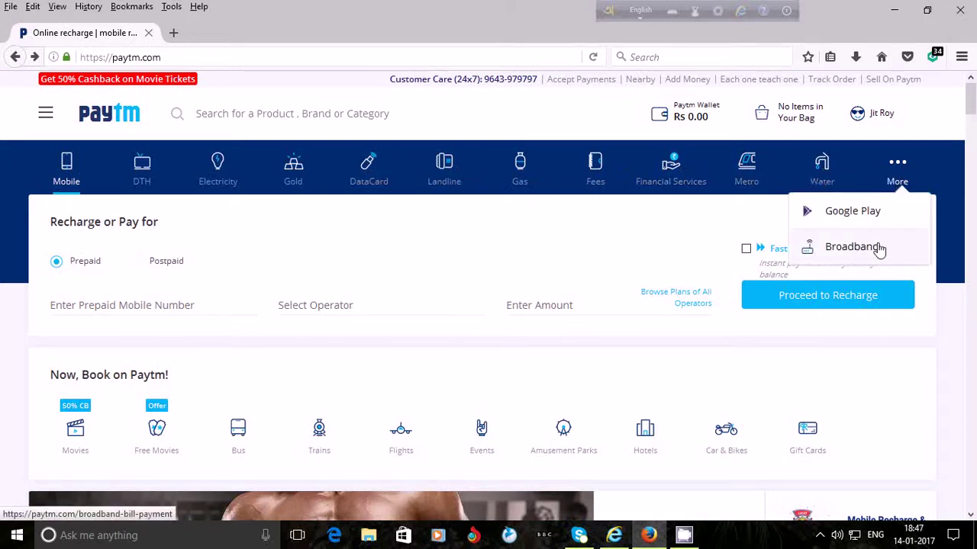
pyautogui.doubleClick(641, 220)
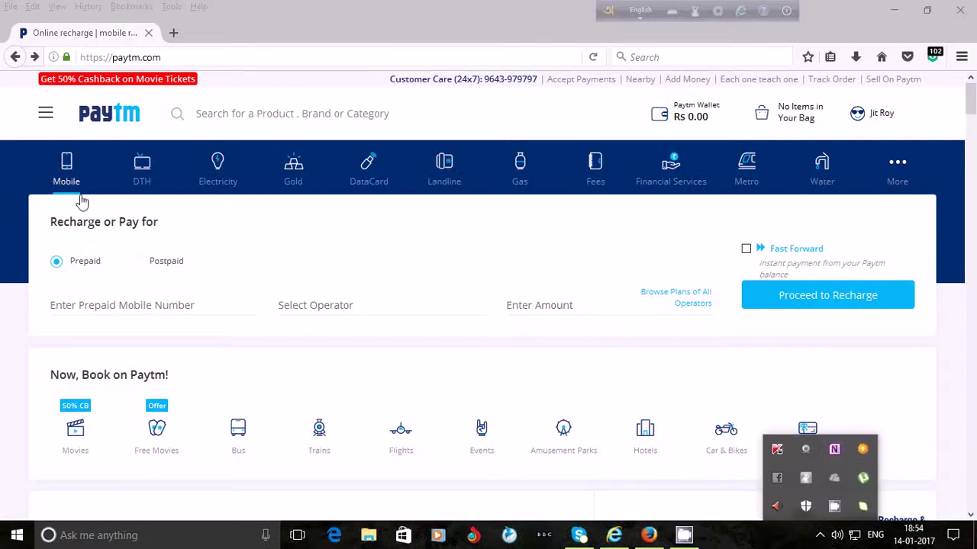
# Step: On the homepage, toggle the recharge form to Postpaid and back to Prepaid
pyautogui.click(86, 301)
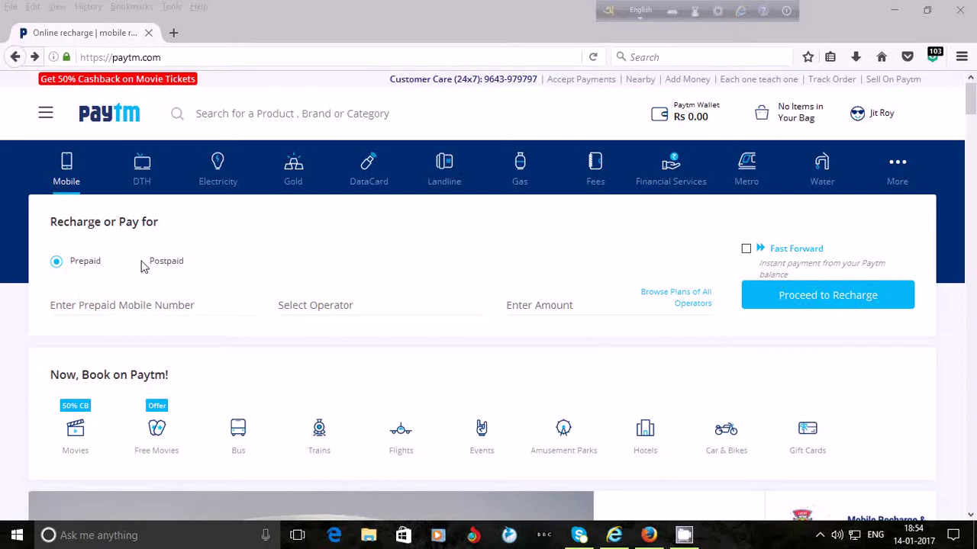
pyautogui.click(136, 262)
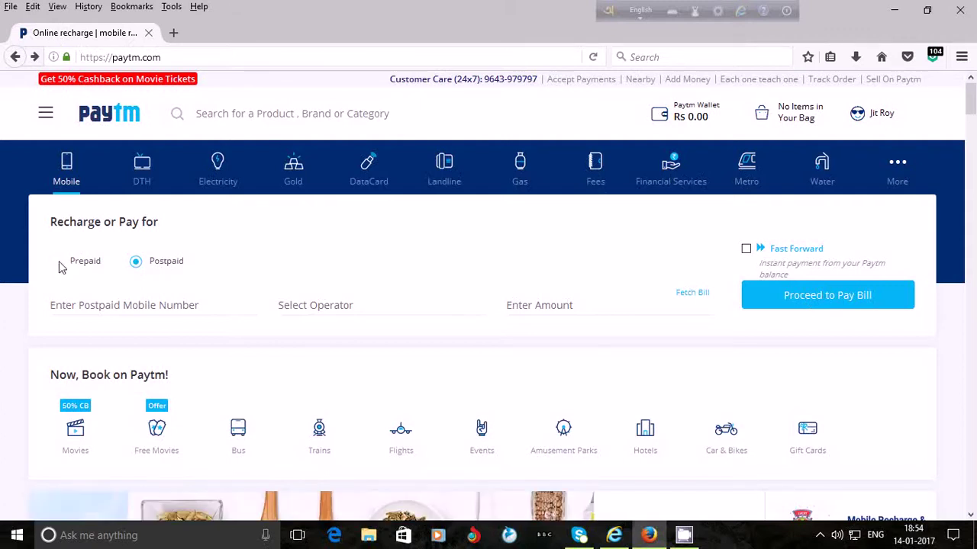
pyautogui.click(59, 262)
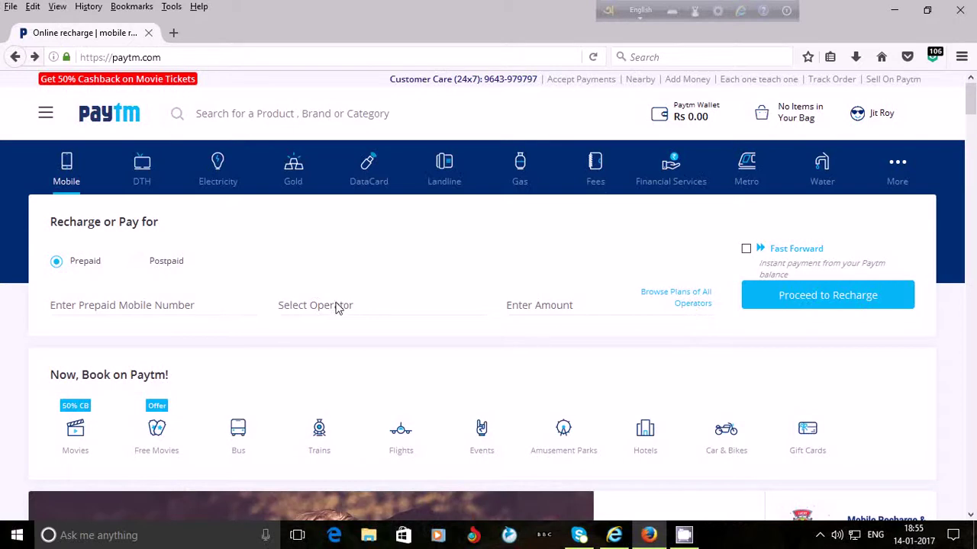
# Step: Choose Vodafone as the mobile operator in the Prepaid recharge form
pyautogui.click(338, 307)
pyautogui.scroll(-5, 360, 395)
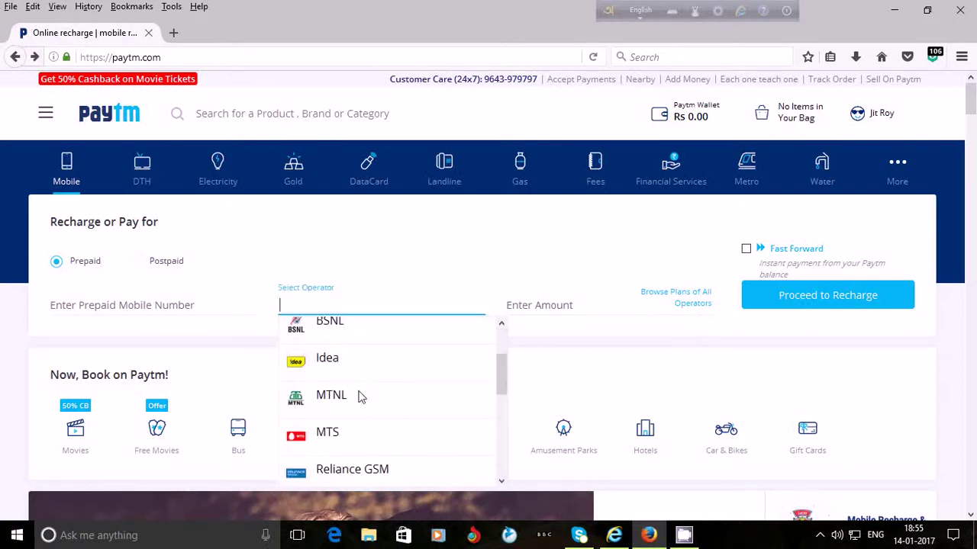
pyautogui.scroll(-10, 360, 395)
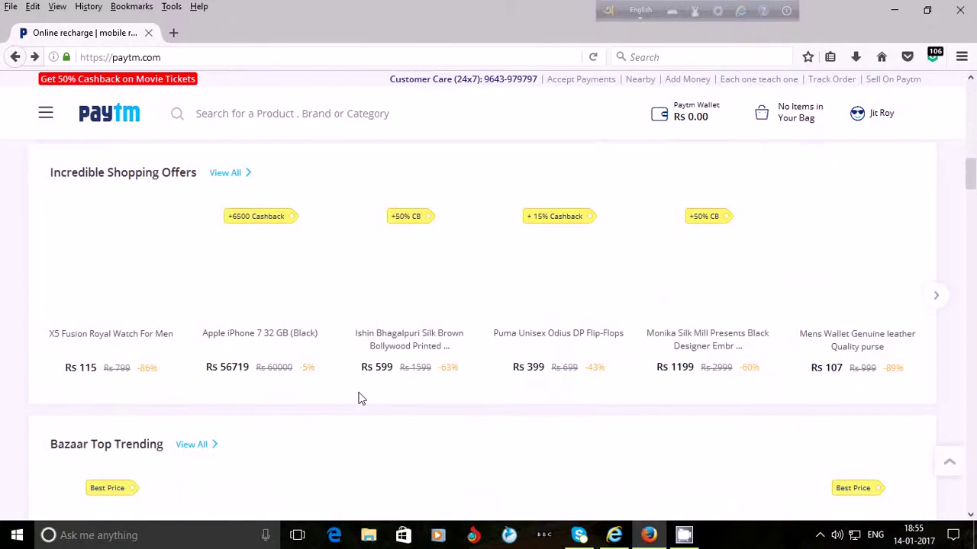
pyautogui.scroll(10, 359, 395)
pyautogui.scroll(-5, 359, 393)
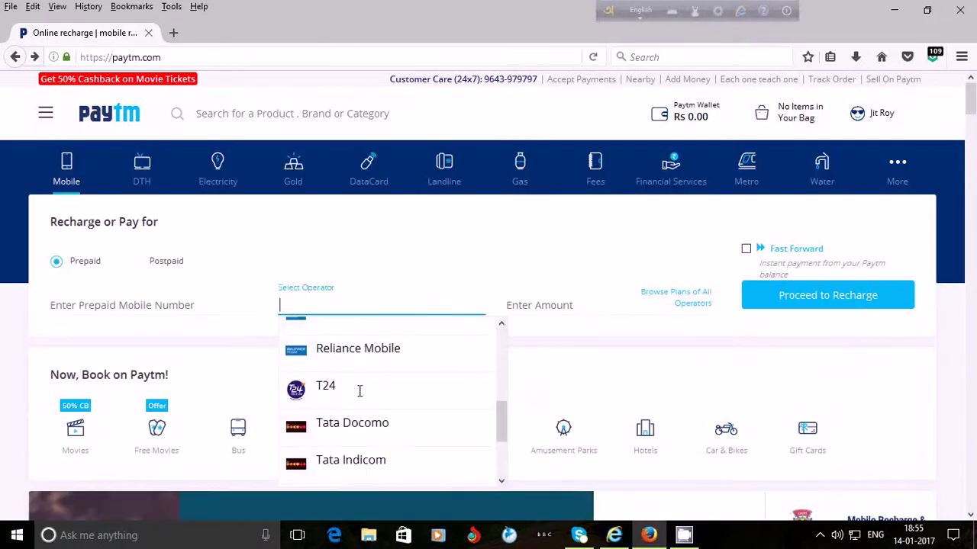
pyautogui.scroll(-3, 359, 393)
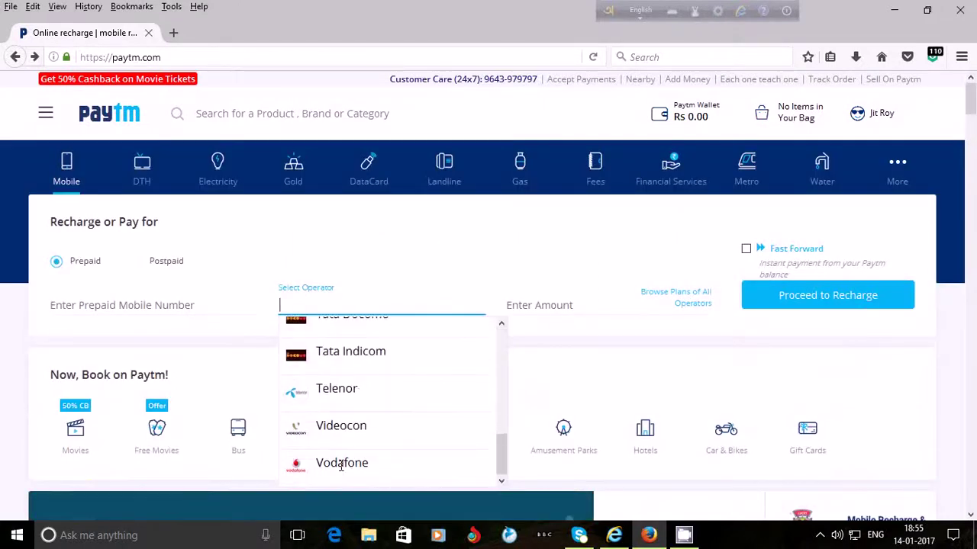
pyautogui.click(341, 463)
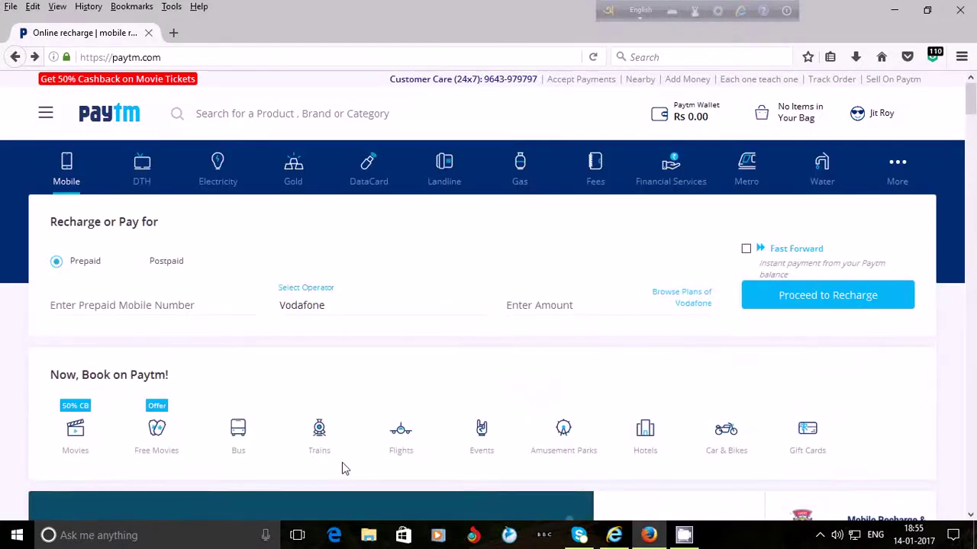
# Step: Bring up Vodafone's plan listing on the Full Talktime category
pyautogui.click(696, 307)
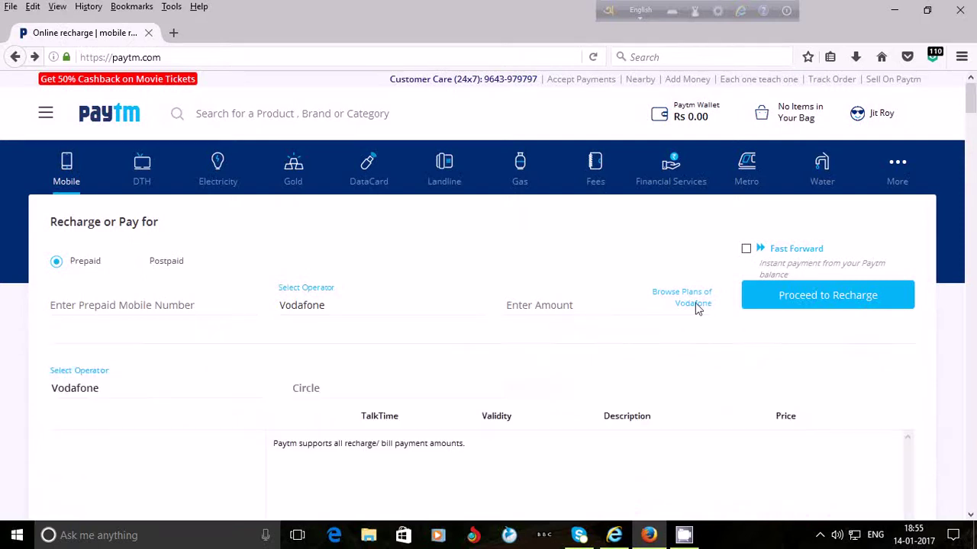
pyautogui.scroll(-3, 404, 335)
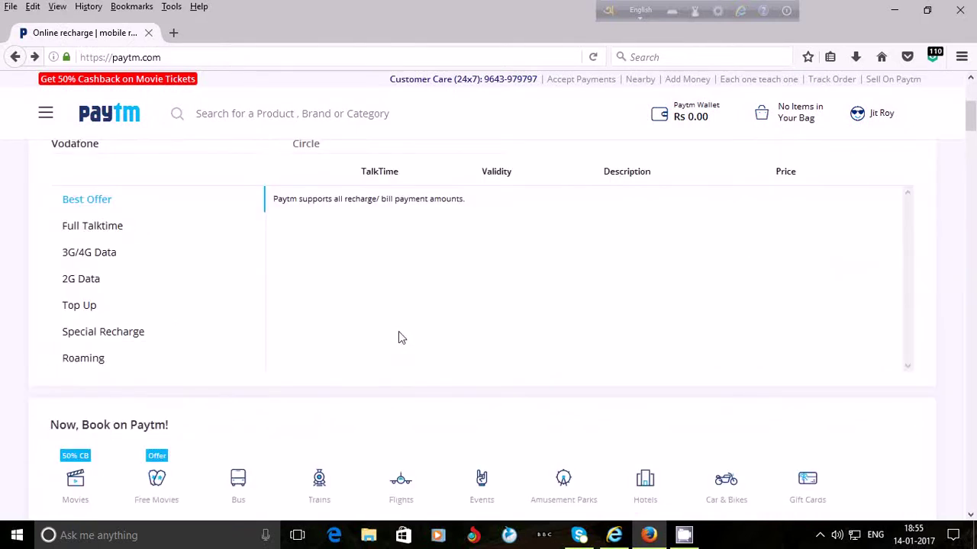
pyautogui.click(86, 229)
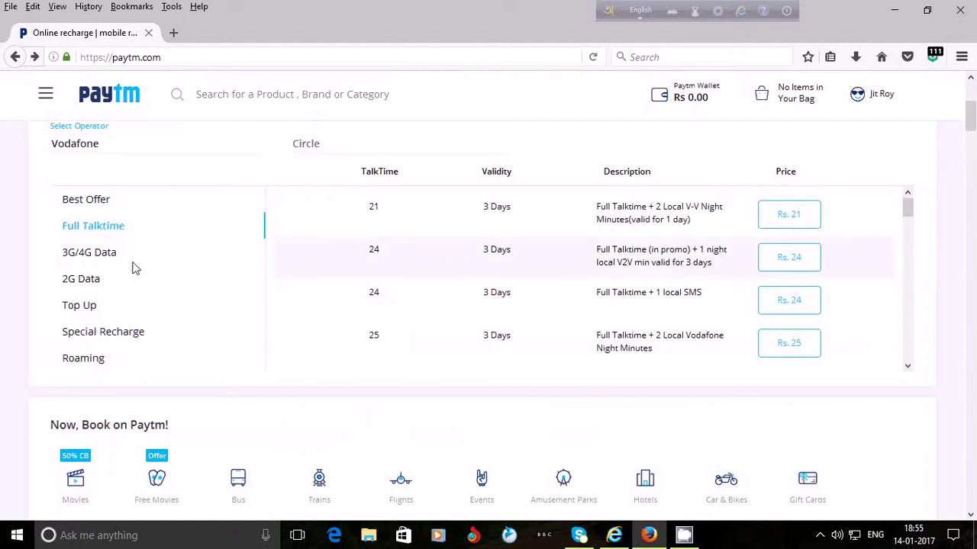
# Step: Switch to Vodafone's 3G/4G Data plans, scroll through them, and return to the top
pyautogui.click(94, 254)
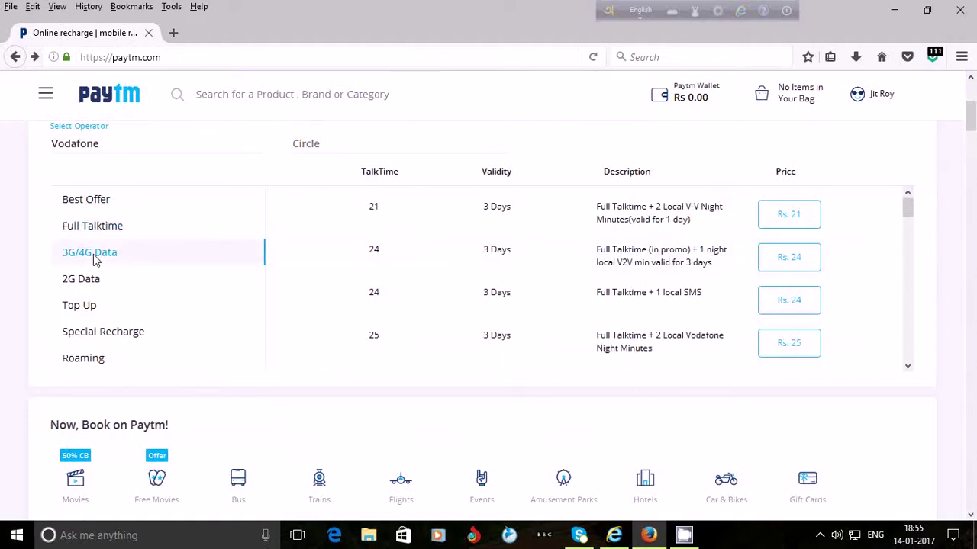
pyautogui.scroll(-3, 452, 297)
pyautogui.scroll(-2, 452, 298)
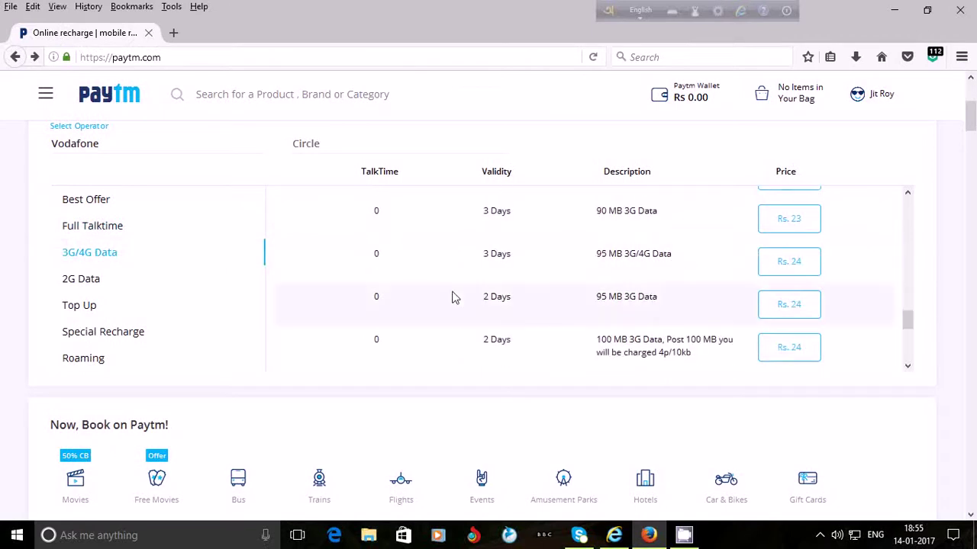
pyautogui.scroll(4, 452, 298)
pyautogui.scroll(2, 452, 297)
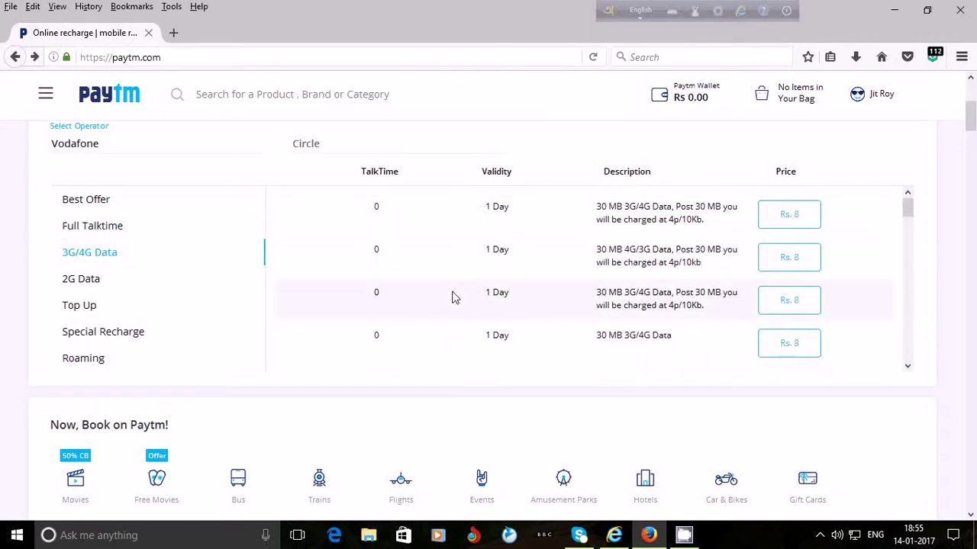
pyautogui.scroll(-5, 452, 297)
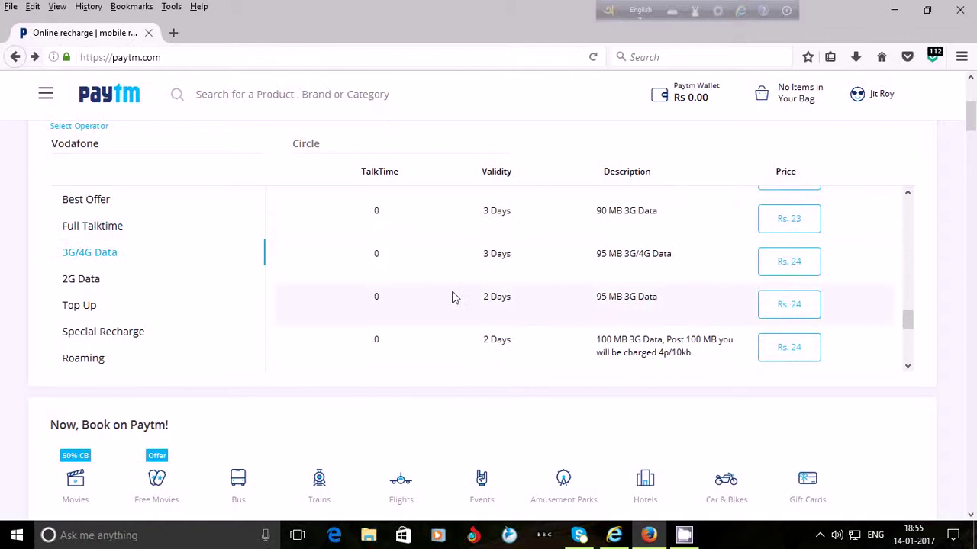
pyautogui.scroll(3, 963, 325)
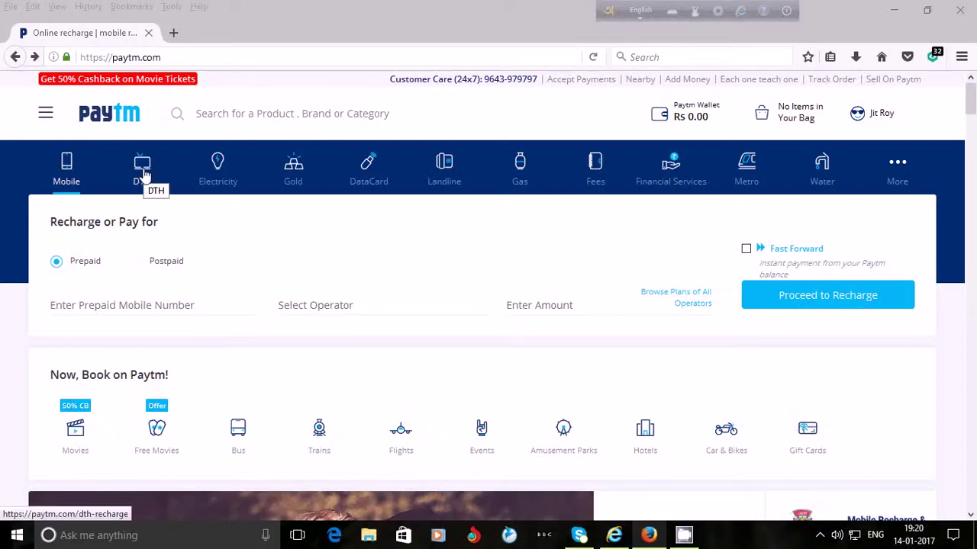
# Step: Go to DTH Recharge, scroll the operator dropdown, and close it without choosing
pyautogui.click(144, 174)
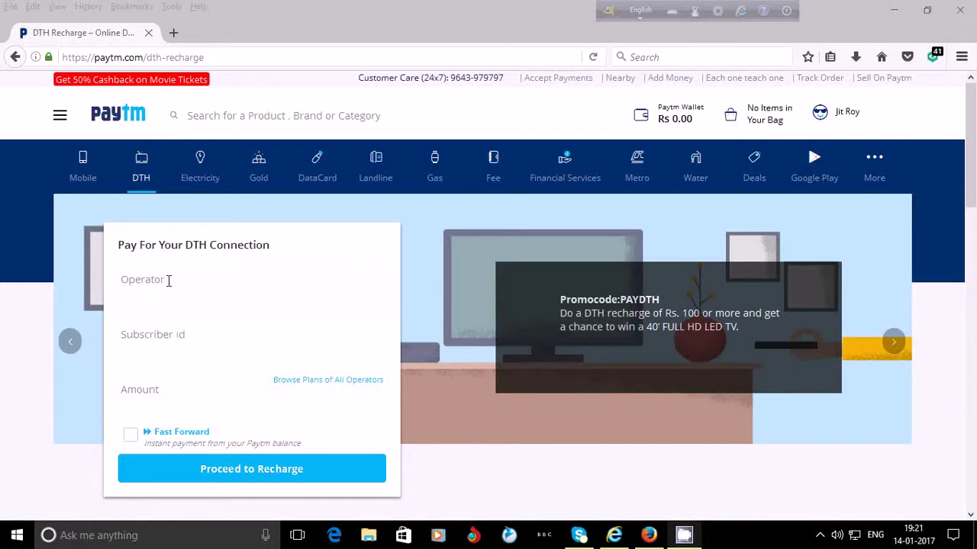
pyautogui.click(169, 280)
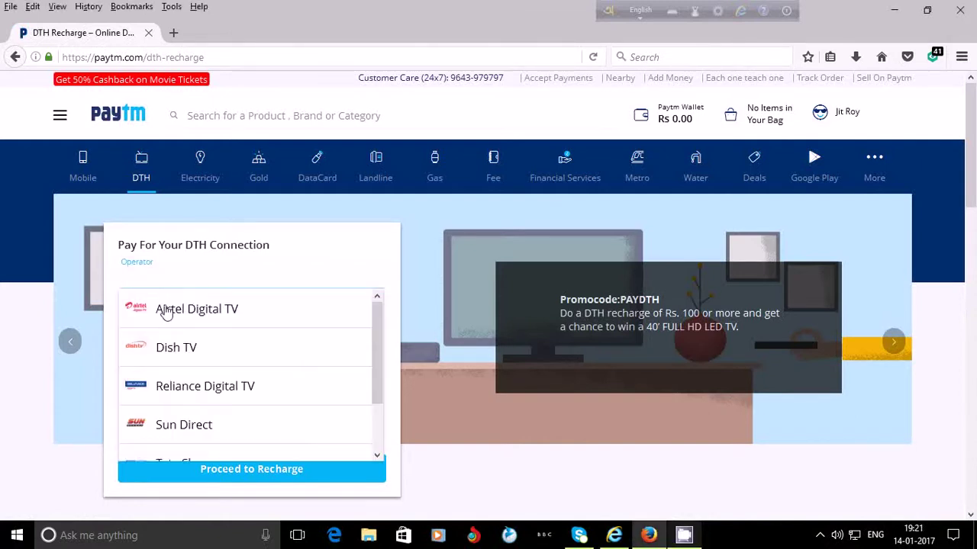
pyautogui.scroll(-2, 199, 328)
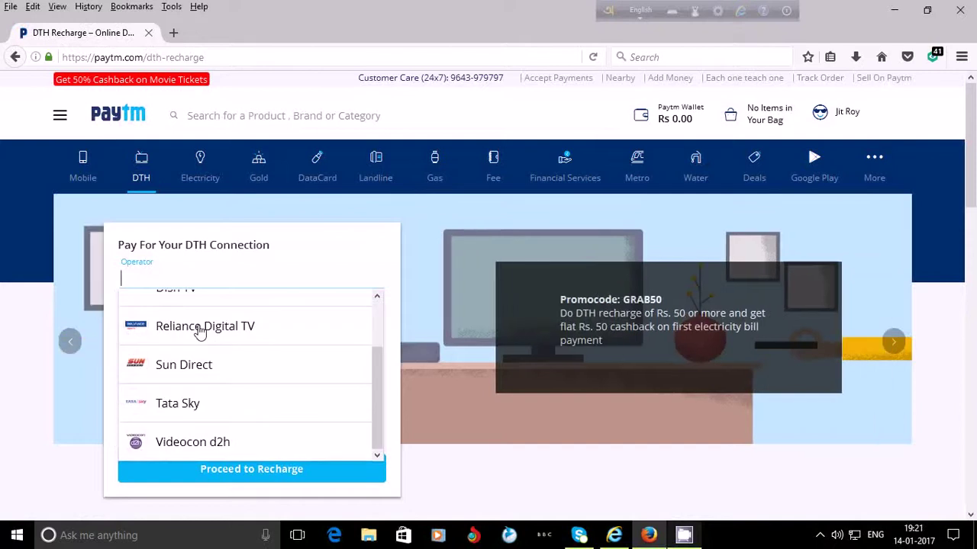
pyautogui.scroll(2, 200, 332)
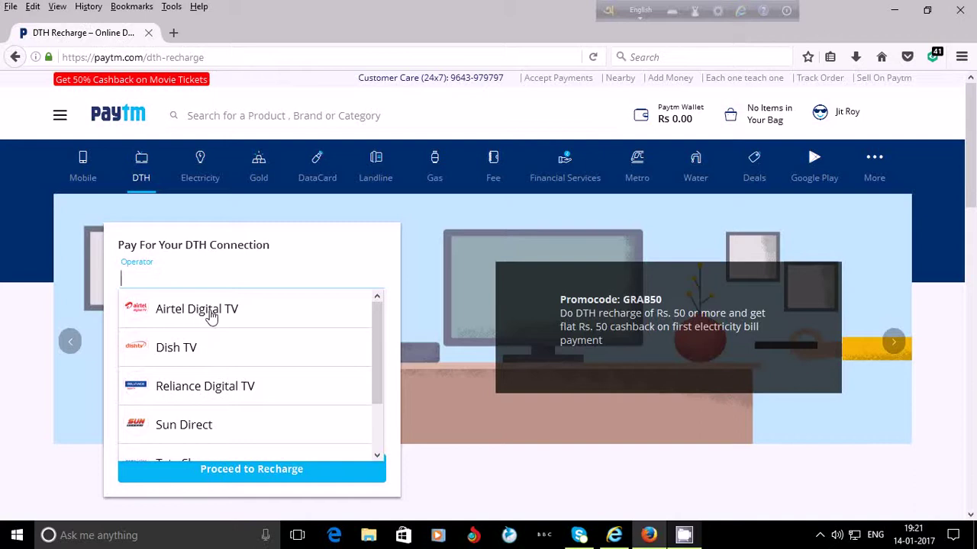
pyautogui.scroll(-2, 192, 357)
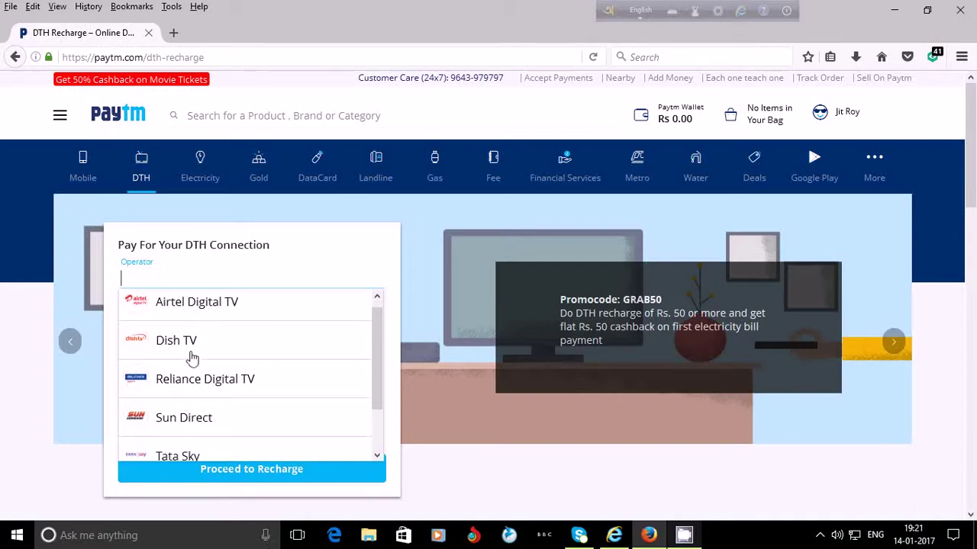
pyautogui.scroll(-2, 193, 358)
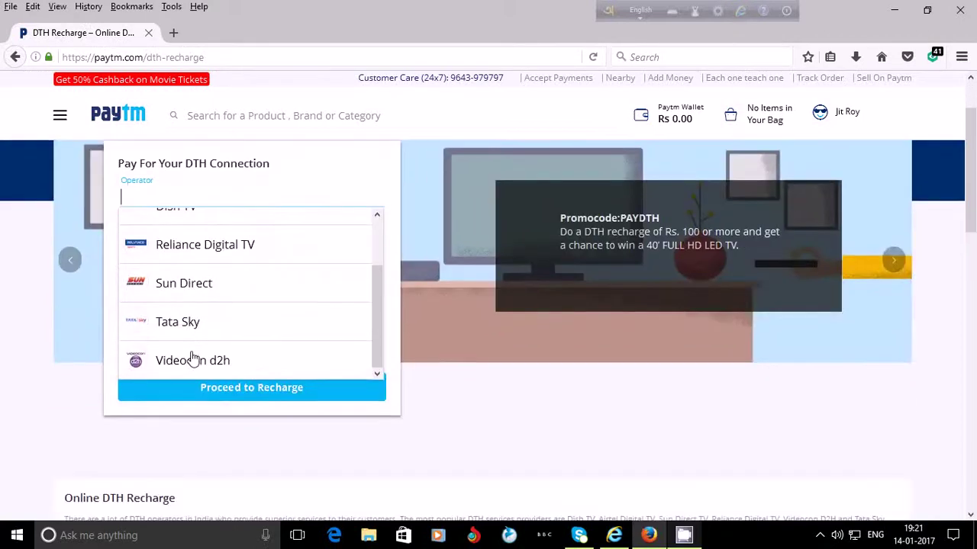
pyautogui.scroll(-3, 196, 367)
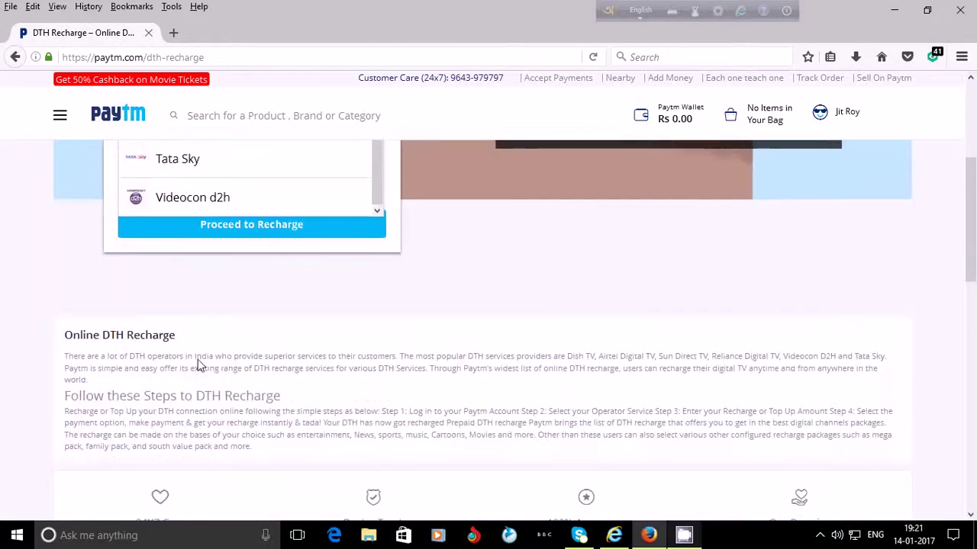
pyautogui.scroll(5, 191, 363)
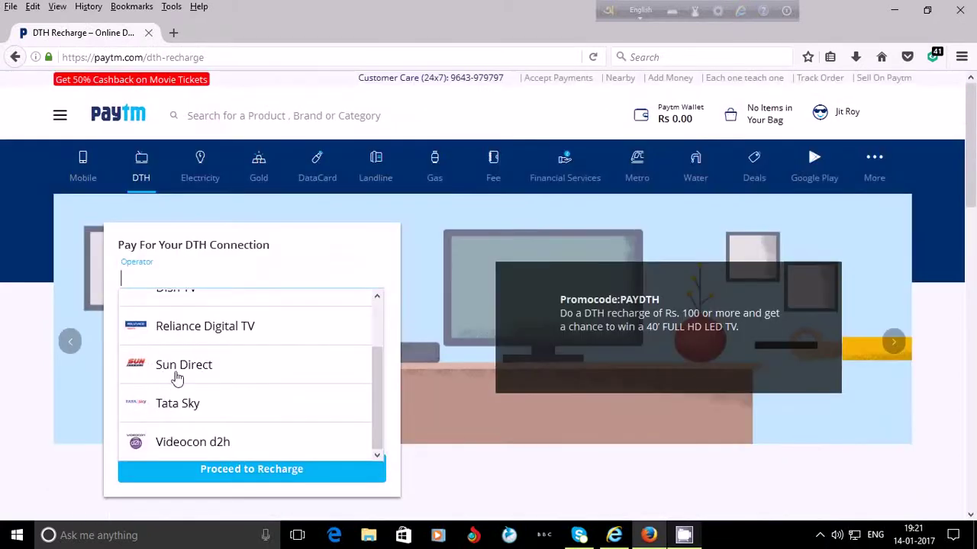
pyautogui.click(6, 345)
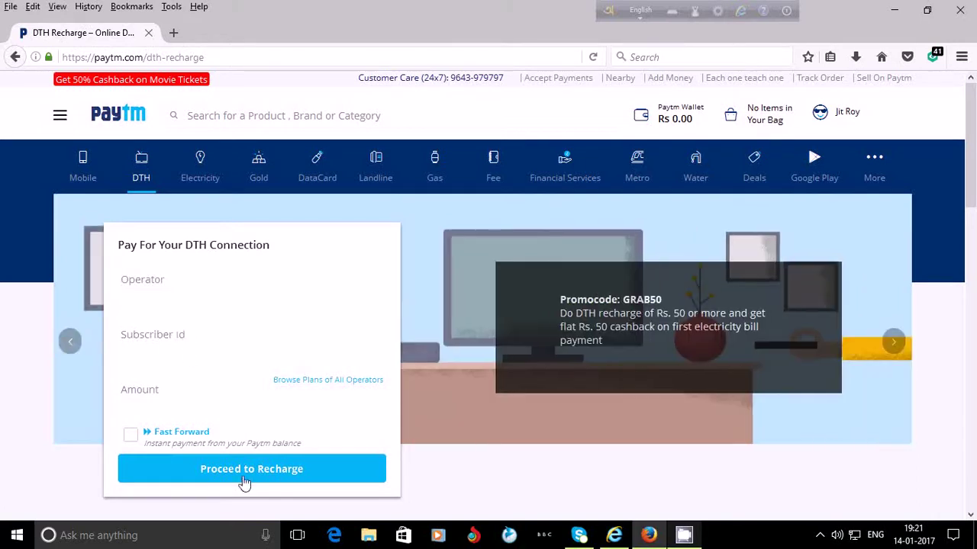
# Step: Reopen the DTH operator dropdown and pick Dish TV to show its Monthly Pack plans
pyautogui.click(196, 273)
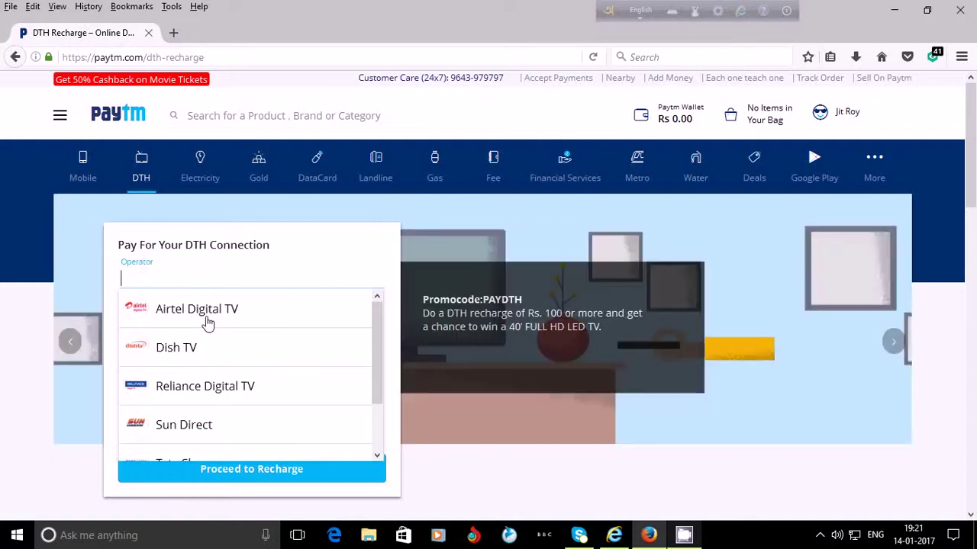
pyautogui.scroll(-1, 212, 348)
pyautogui.scroll(-1, 213, 350)
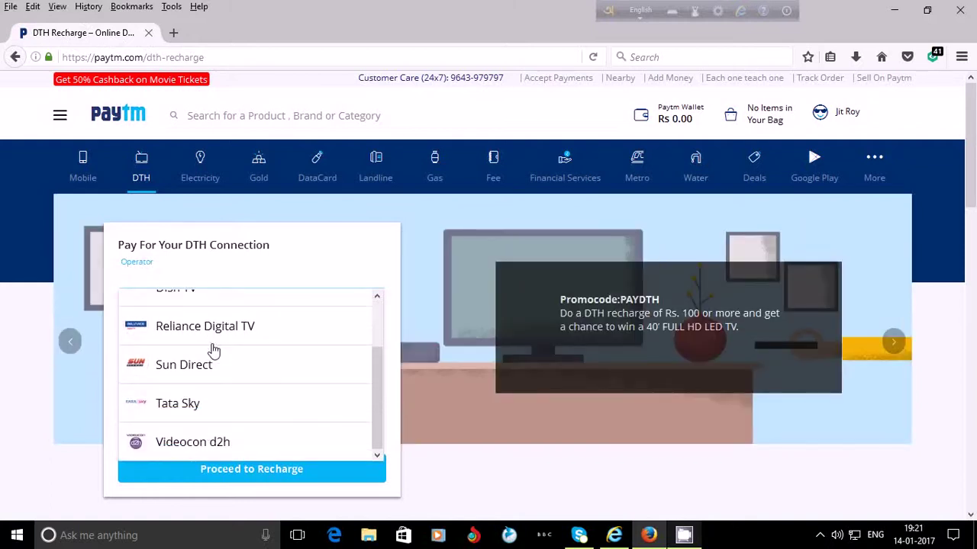
pyautogui.scroll(-1, 213, 349)
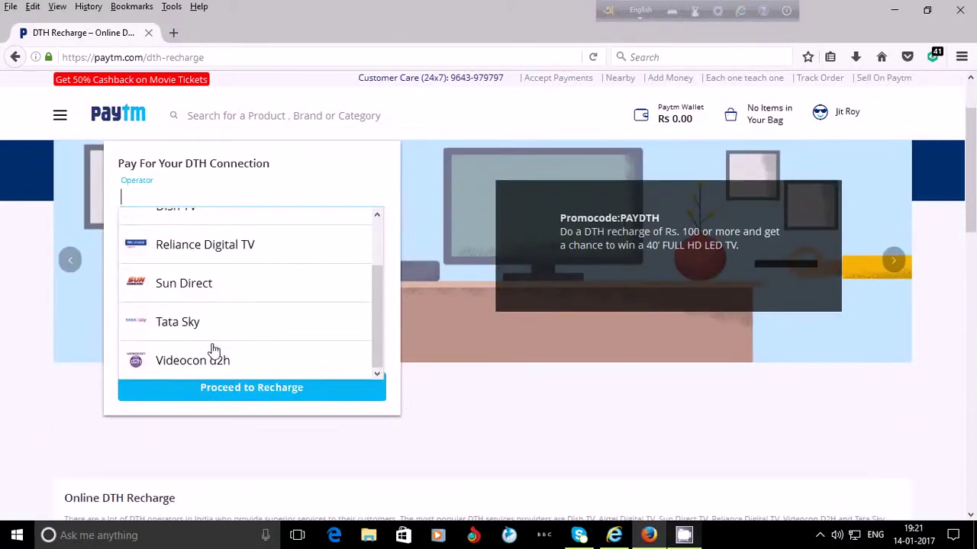
pyautogui.scroll(2, 213, 350)
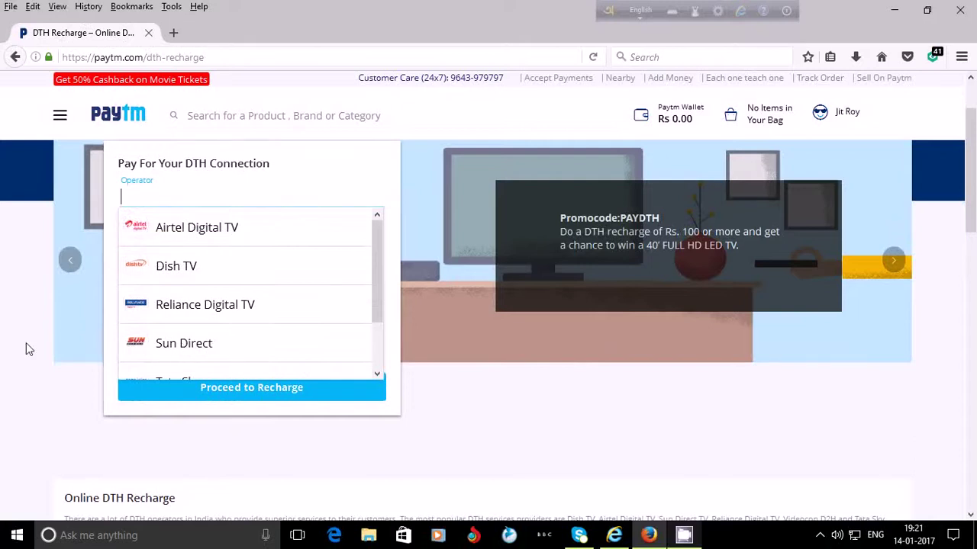
pyautogui.scroll(1, 26, 343)
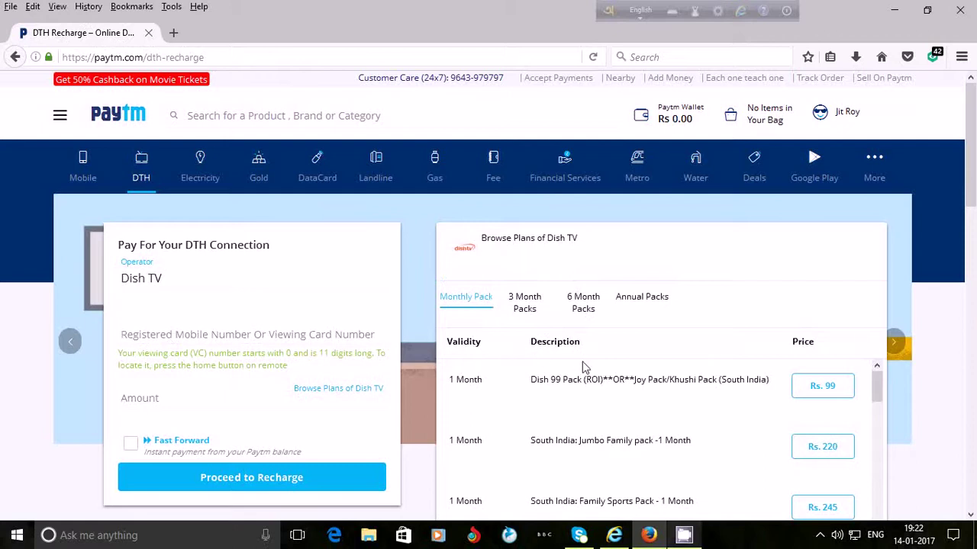
pyautogui.scroll(-10, 582, 368)
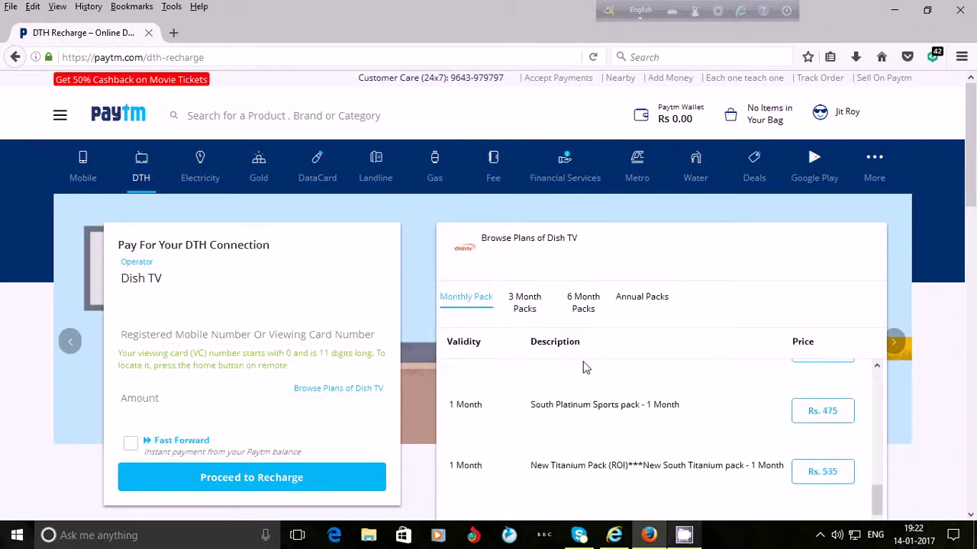
pyautogui.scroll(10, 583, 367)
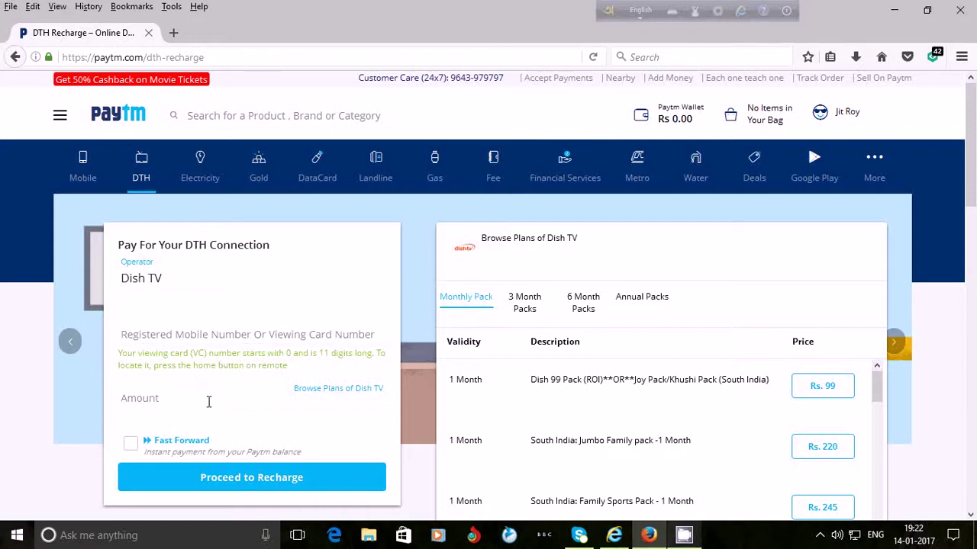
pyautogui.press('Tab')
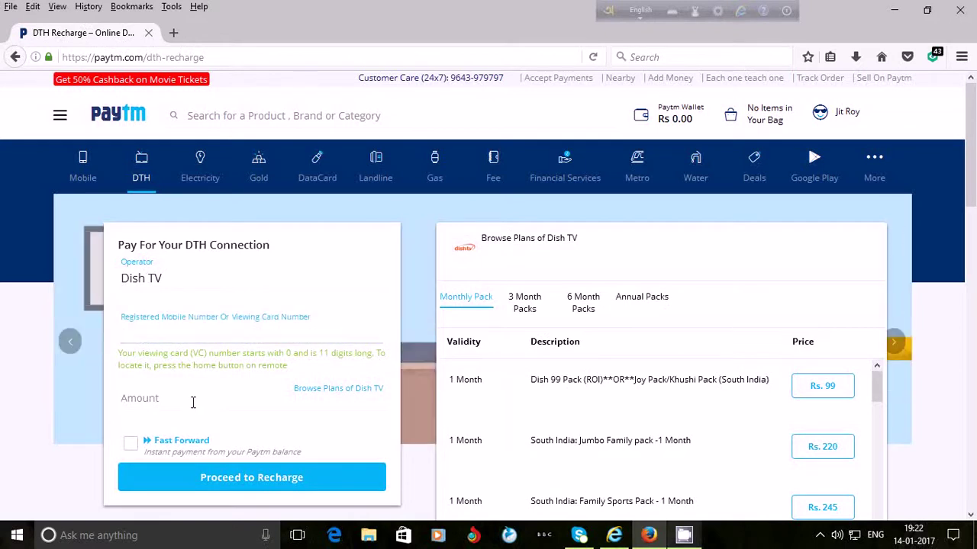